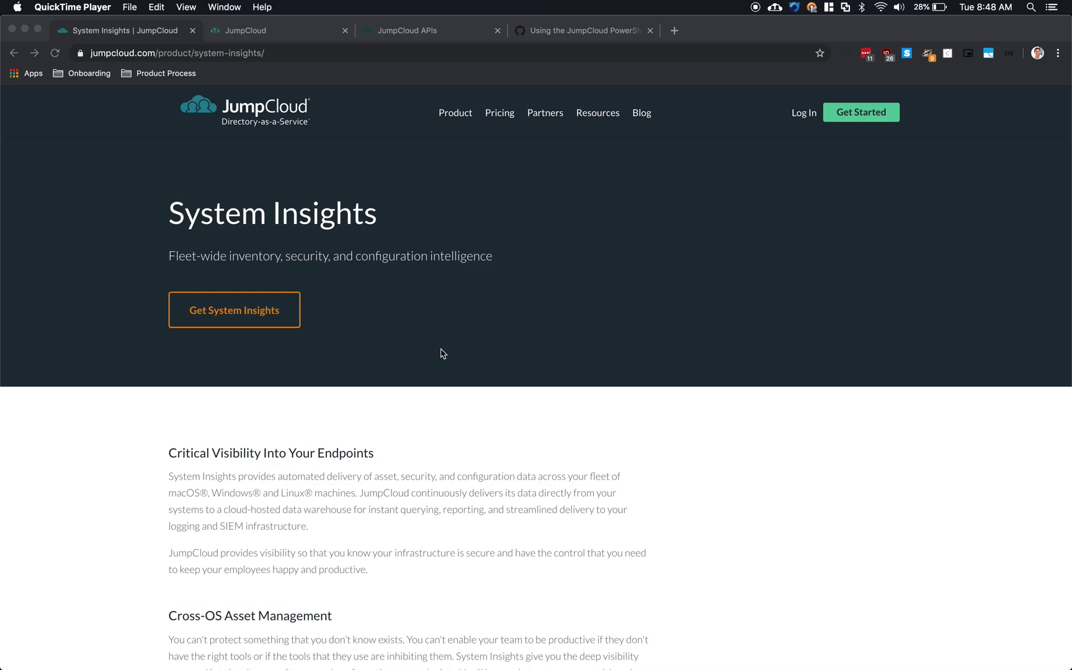
Confirm Enable System Insights is checked in organization Settings, then open Pauls-Mac.local's details
left_click(299, 36)
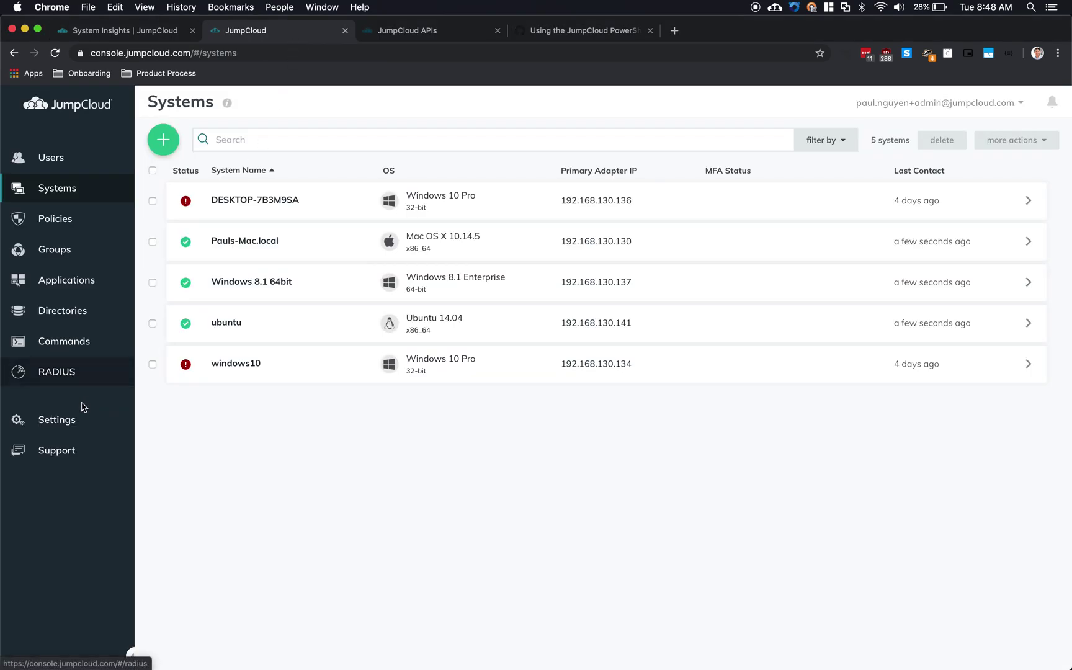
left_click(66, 426)
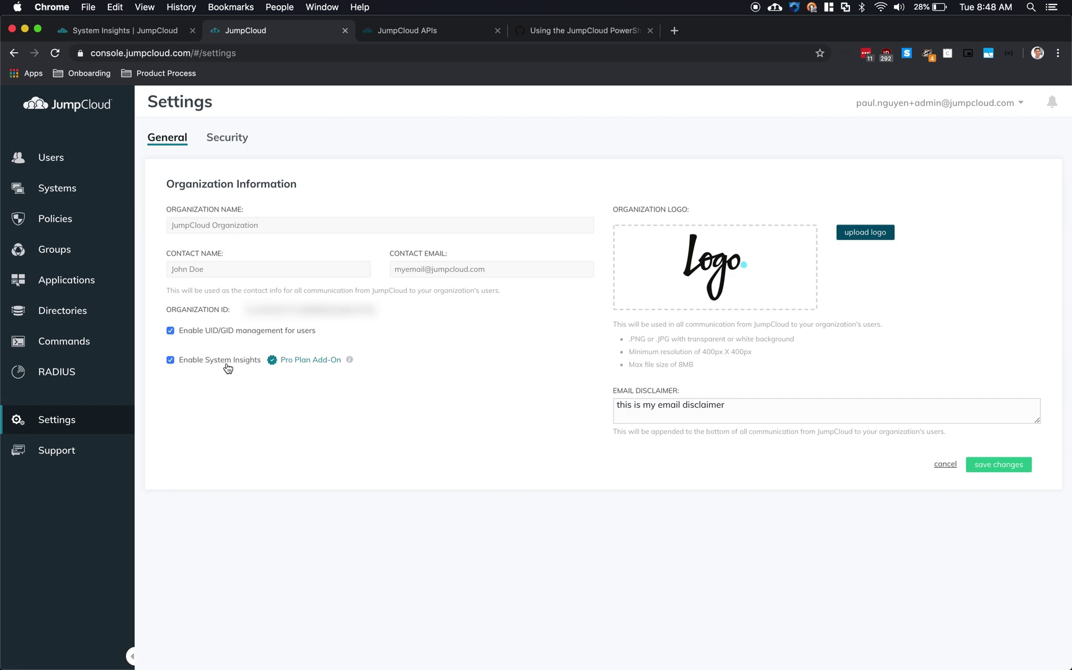
left_click(90, 197)
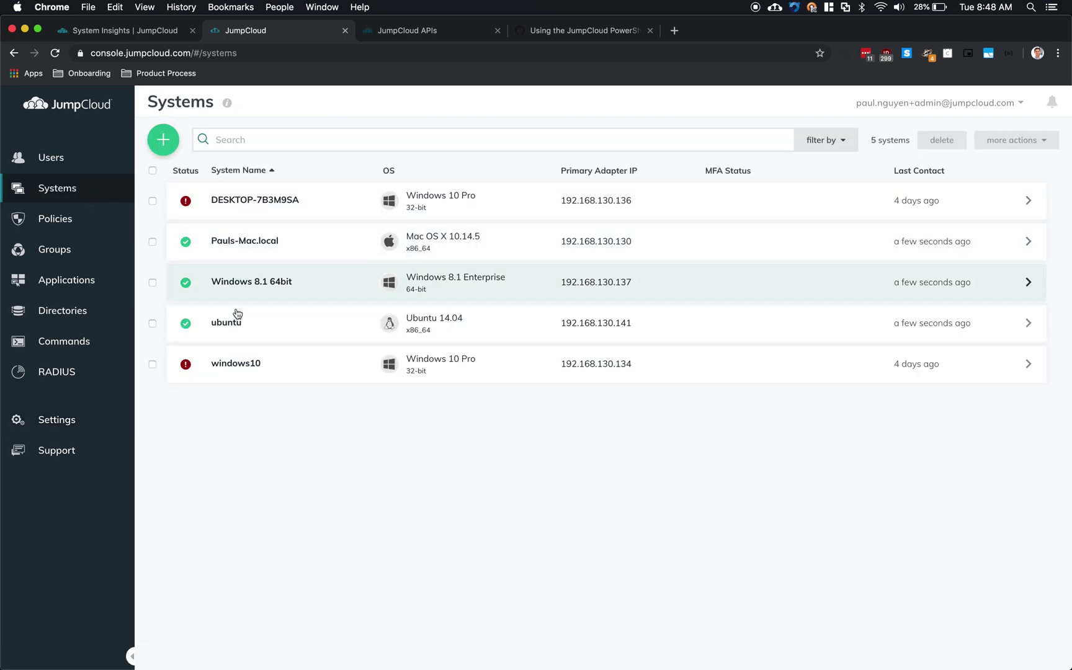
left_click(233, 248)
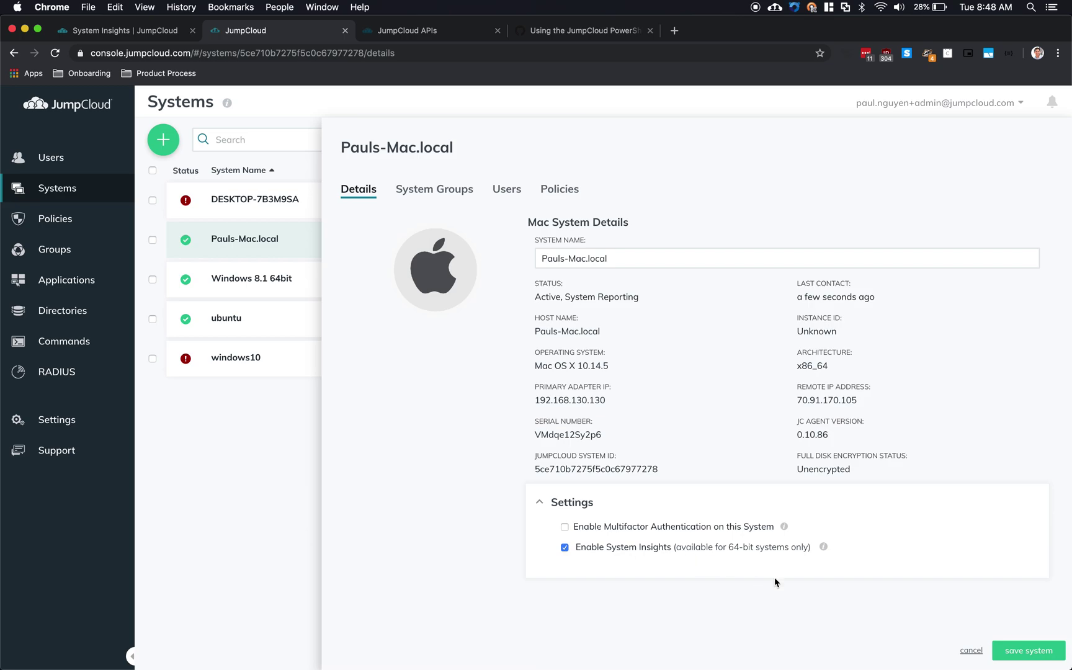
Save Pauls-Mac.local, select all five systems and review the Enable System Insights bulk action
left_click(1017, 650)
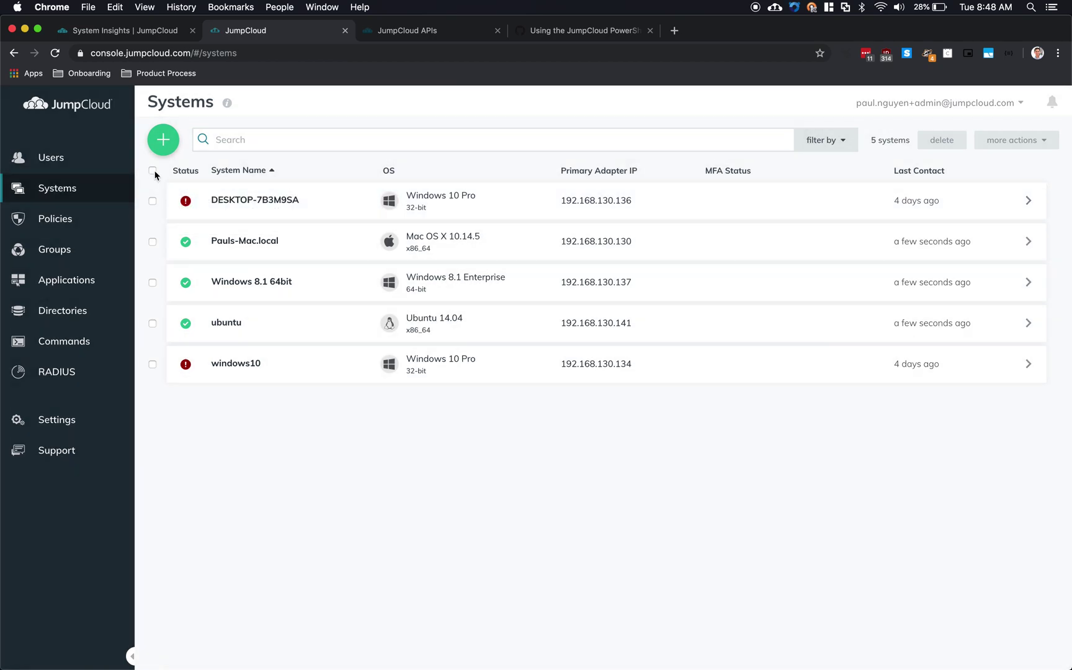
left_click(152, 171)
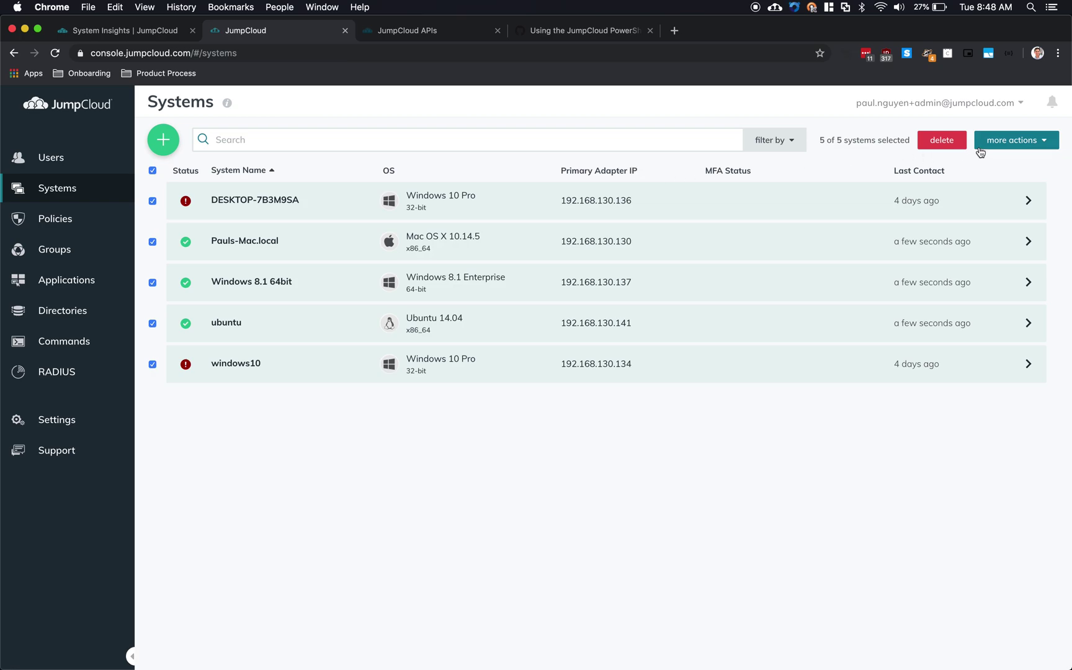
left_click(1004, 146)
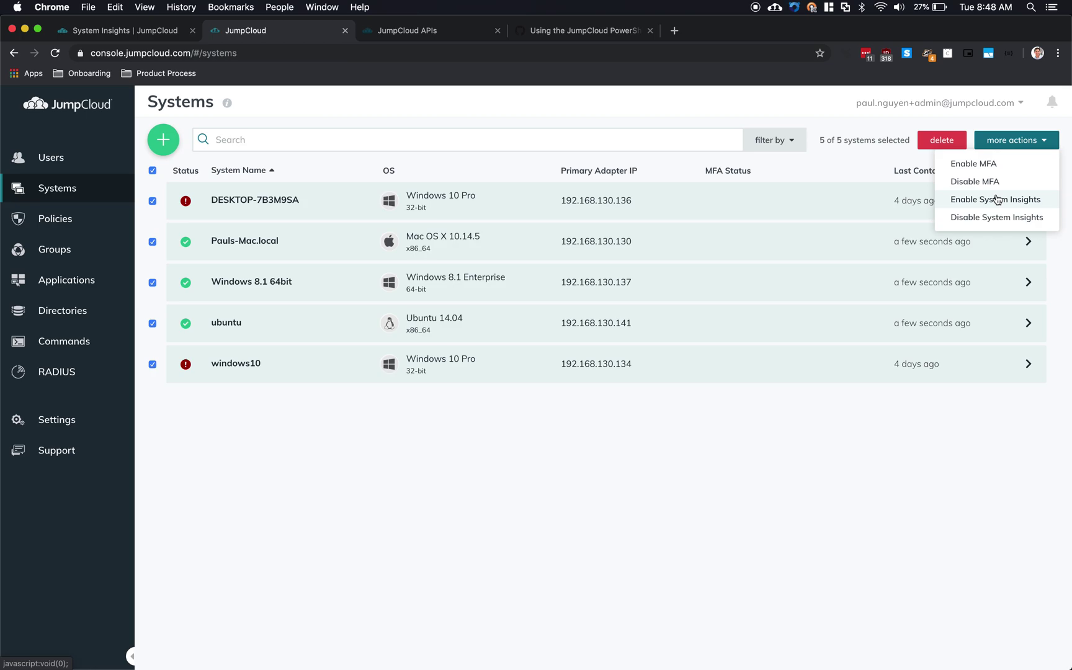
left_click(744, 445)
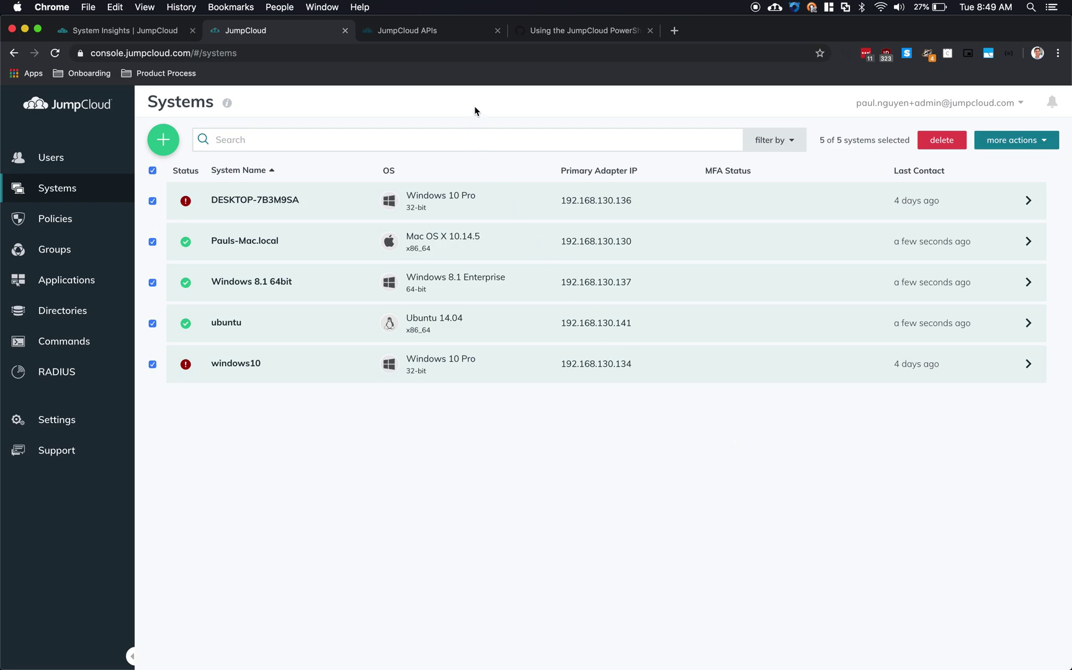
Read the System Insights Chrome extensions endpoint in the API docs, then go to the PowerShell module wiki
left_click(432, 34)
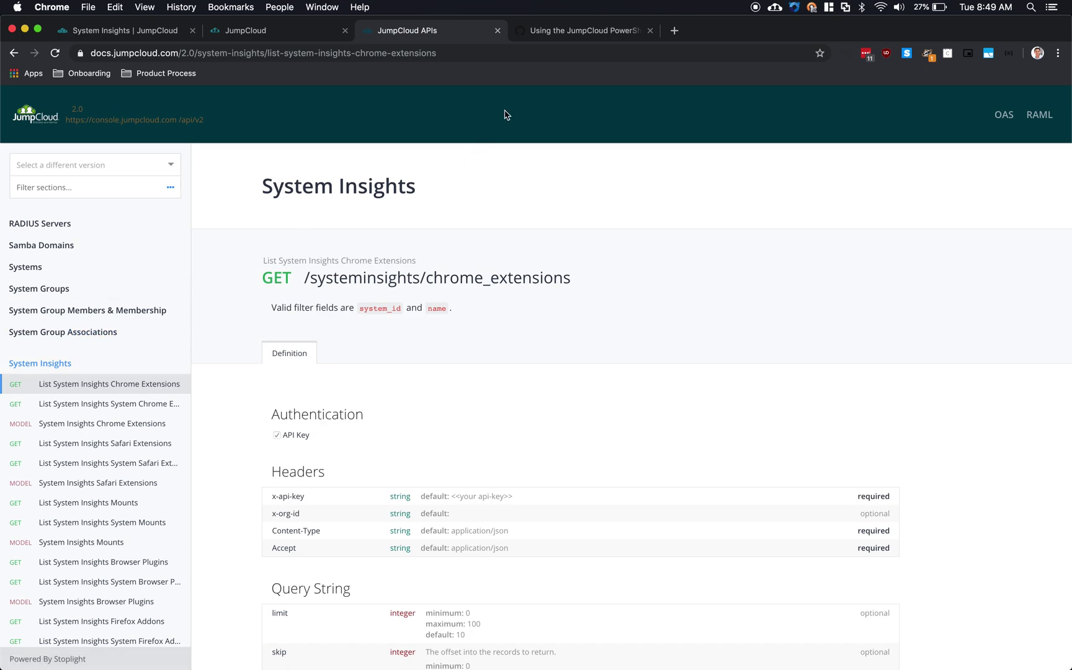
left_click(561, 38)
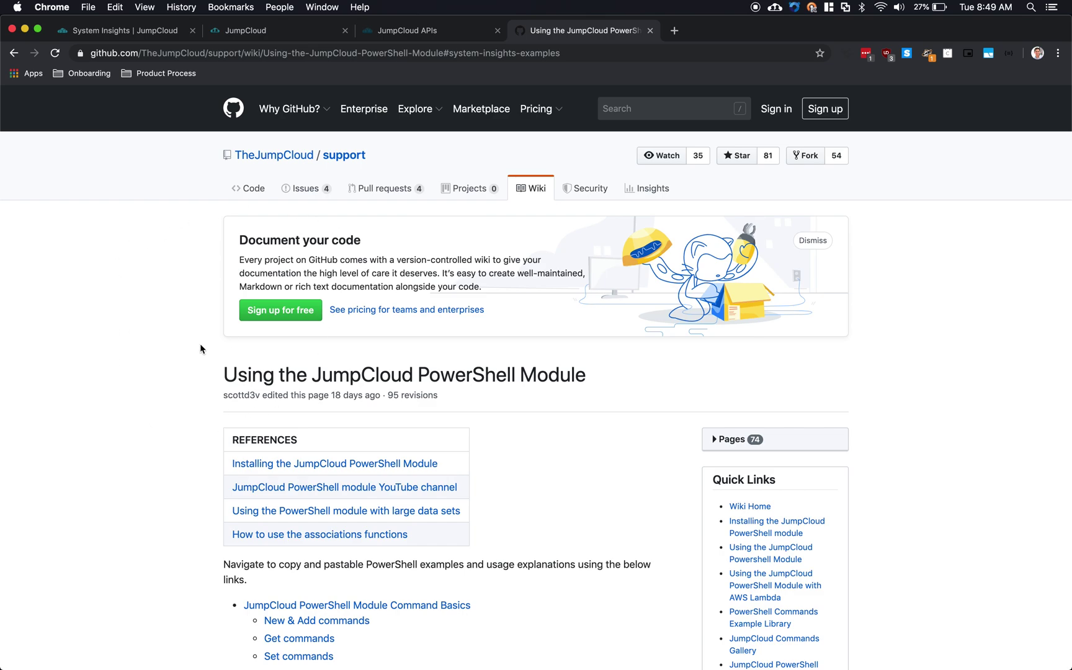
Scroll the PowerShell module wiki down and jump to the System Insights Examples section
scroll(200, 348, "down", 1)
scroll(200, 349, "down", 3)
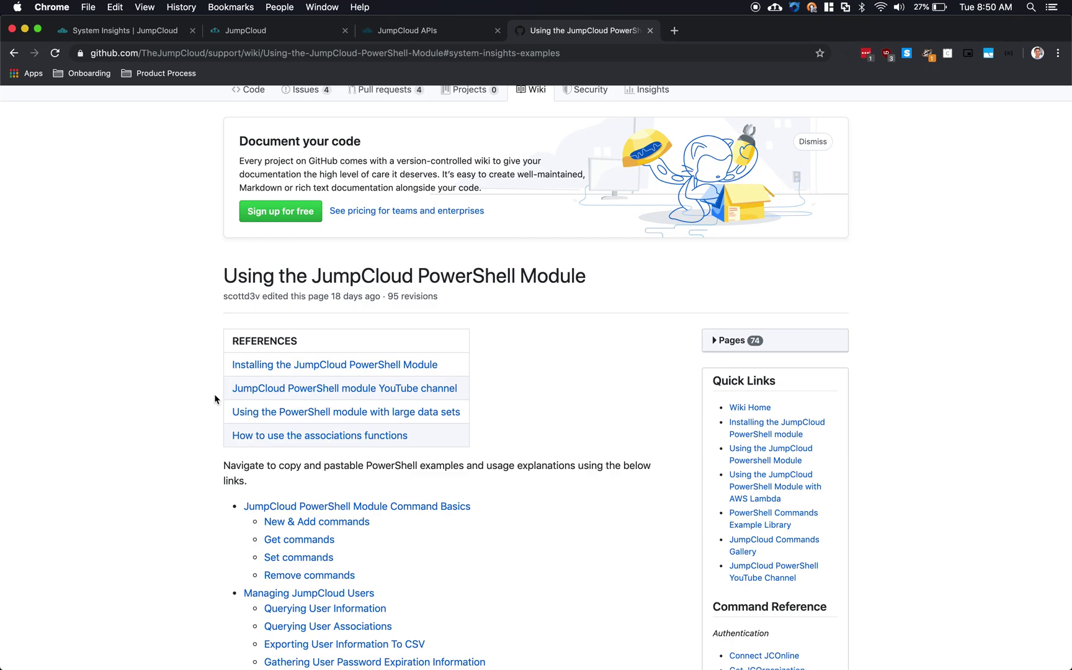
scroll(214, 398, "down", 20)
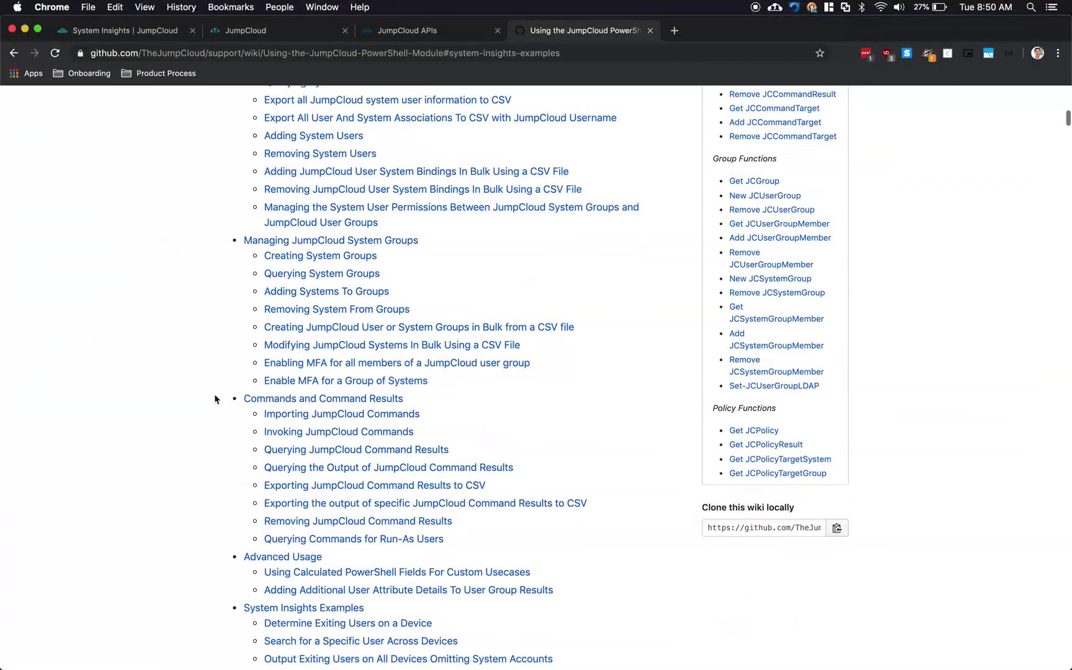
scroll(215, 398, "down", 5)
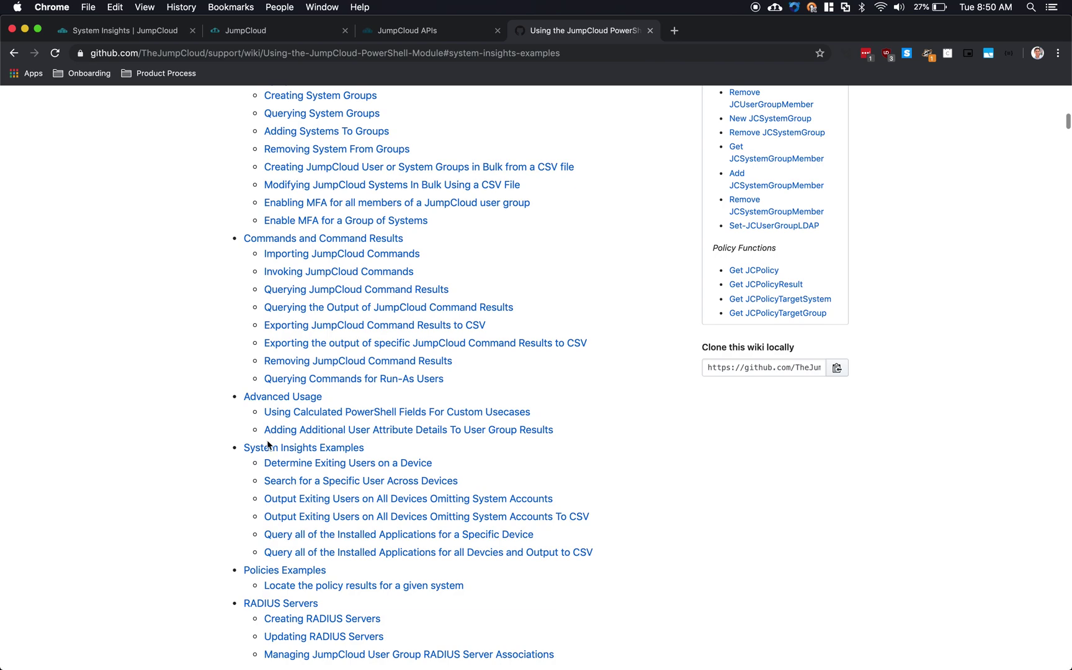
left_click(268, 446)
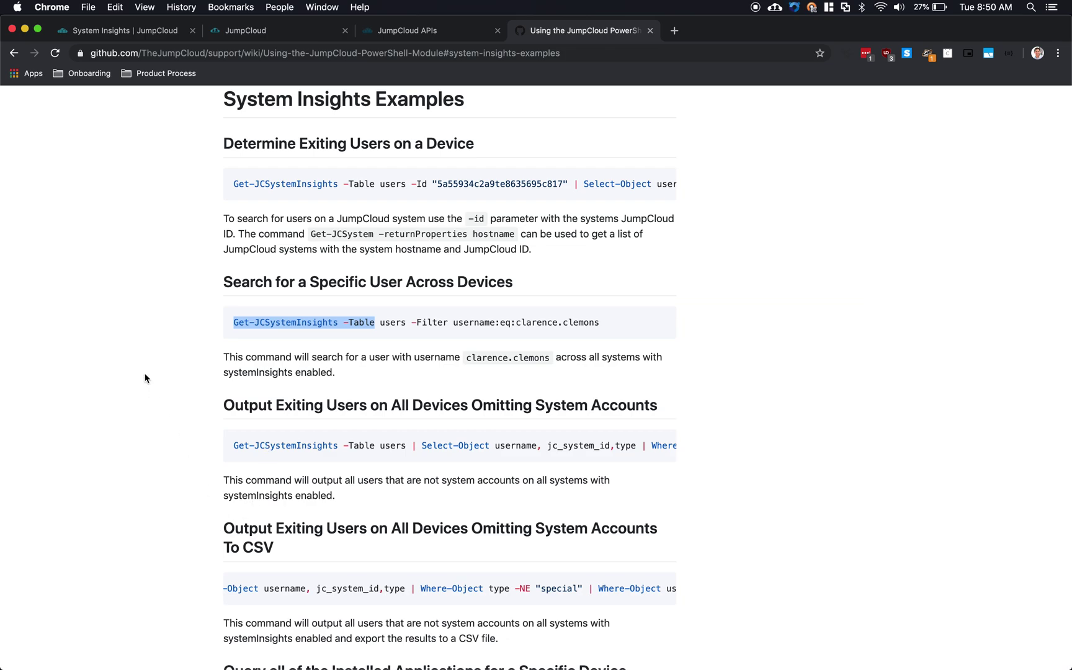
Start pwsh in Terminal and run Connect-JCOnline, leaving it at the API key prompt
key("super+Tab")
key("super+Tab")
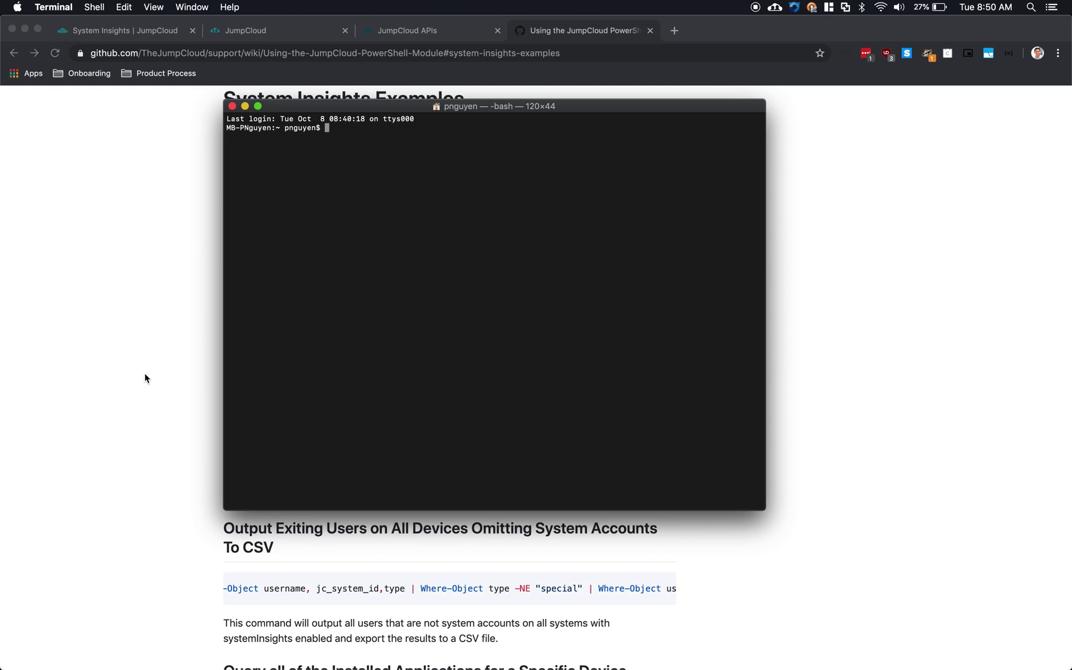
type("pwsh")
key("Return")
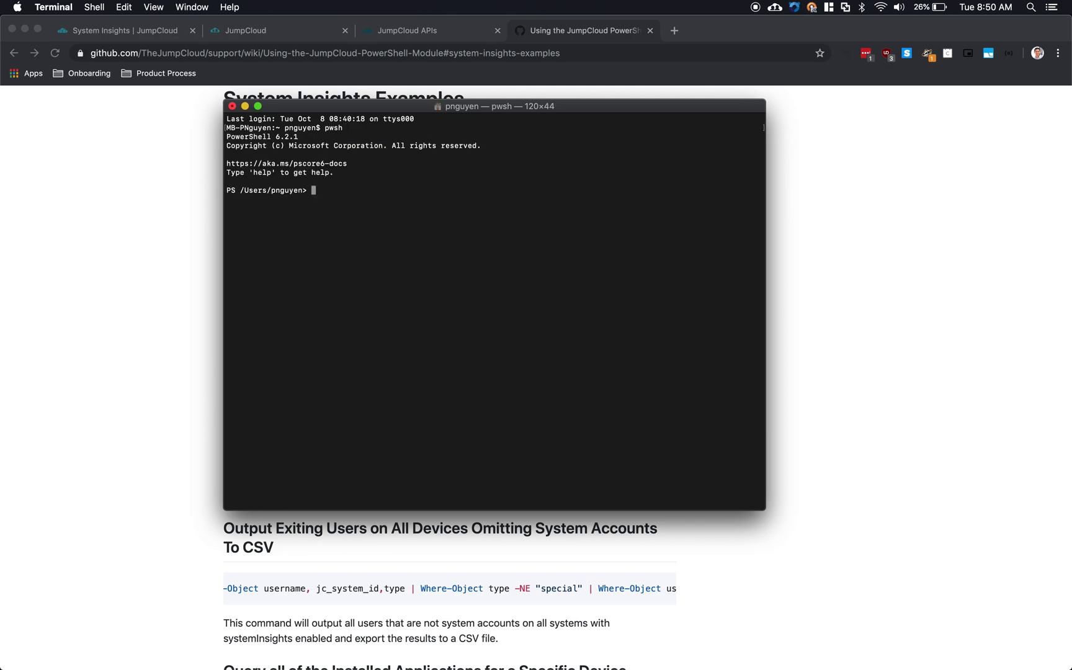
type("Connect-JCOnline")
key("Return")
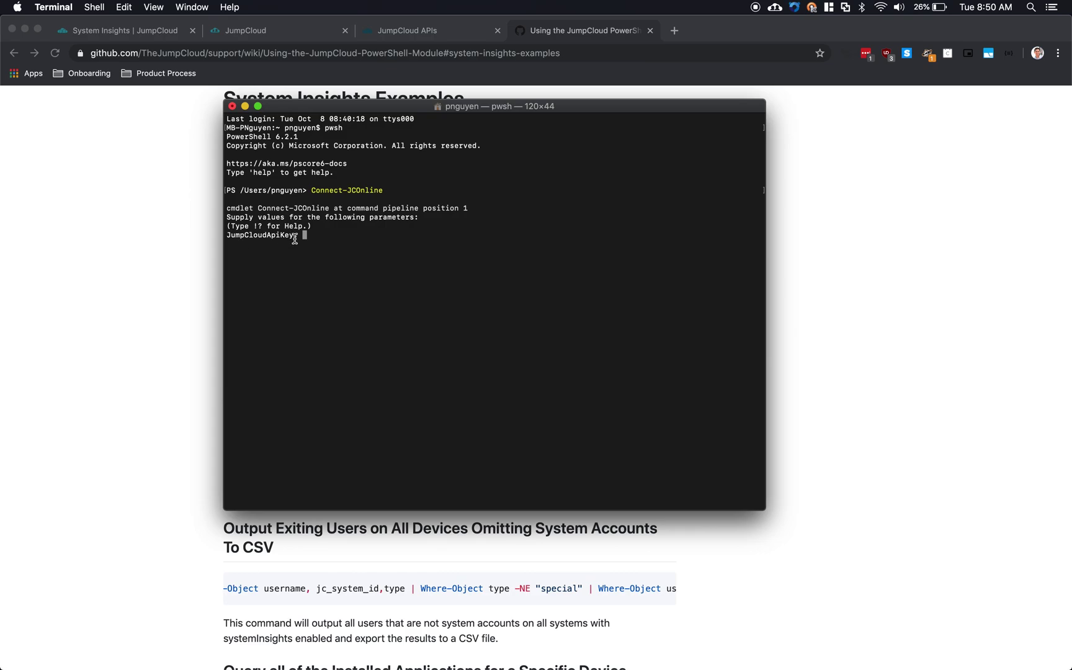
Copy the account's API key from the API Settings dialog in the account menu
left_click(271, 34)
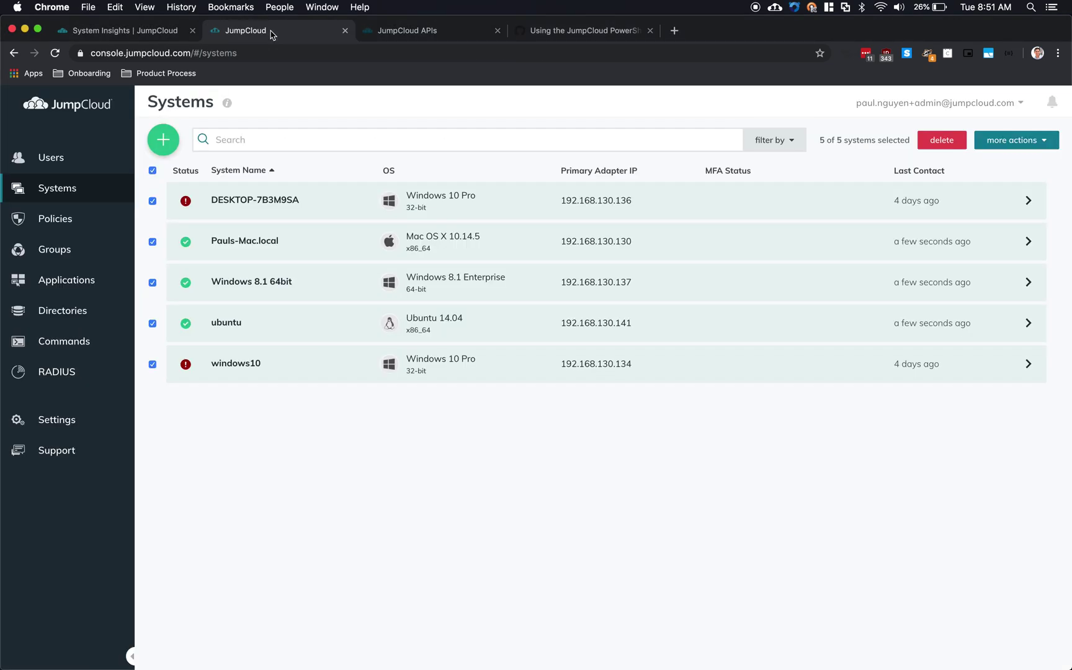
left_click(905, 104)
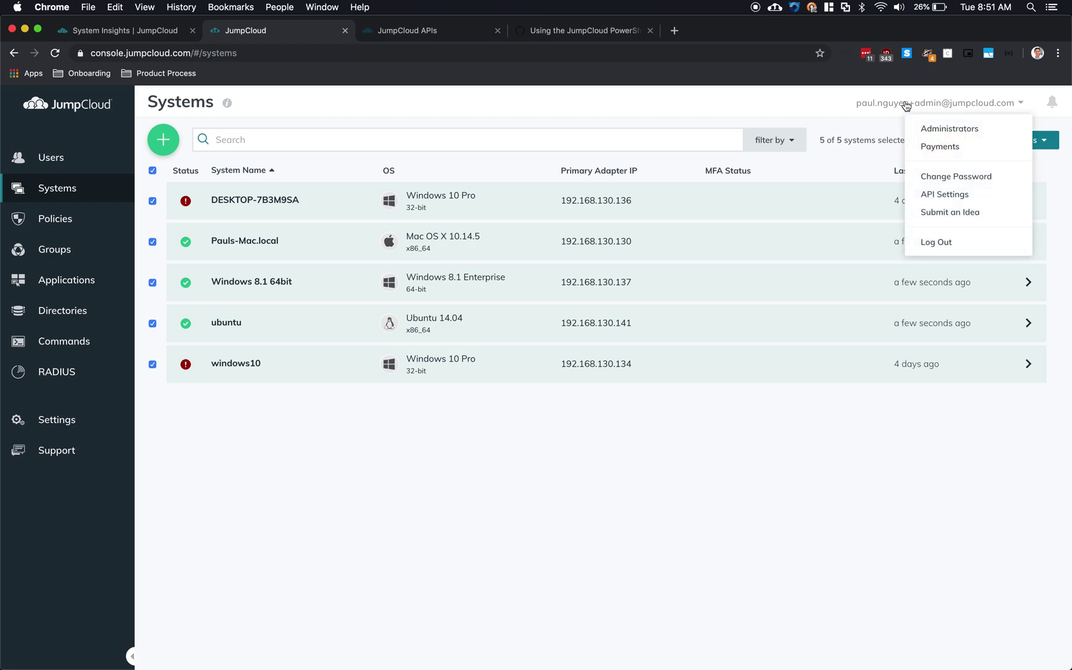
left_click(931, 194)
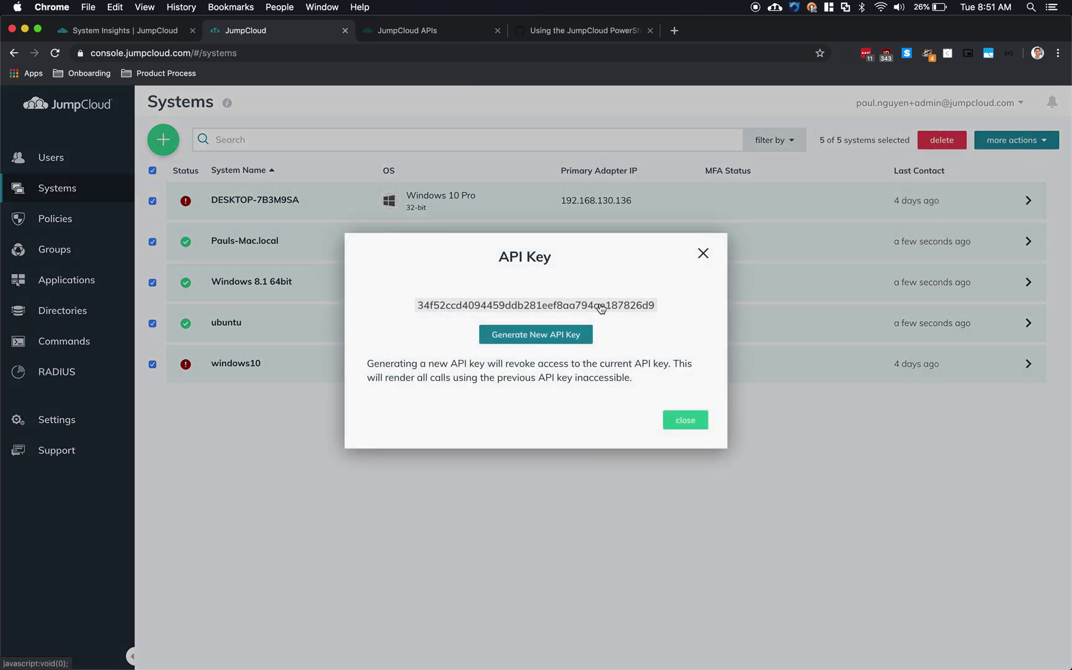
left_click(600, 307)
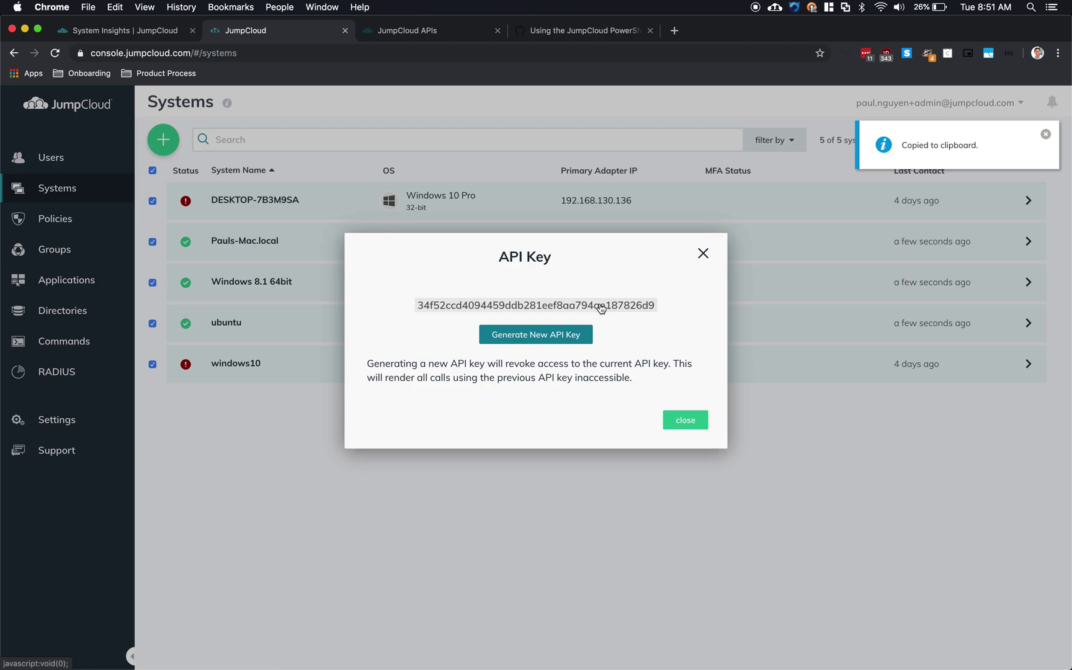
Paste the API key at the JumpCloudApiKey prompt to connect PowerShell to JumpCloud
key("super+Tab")
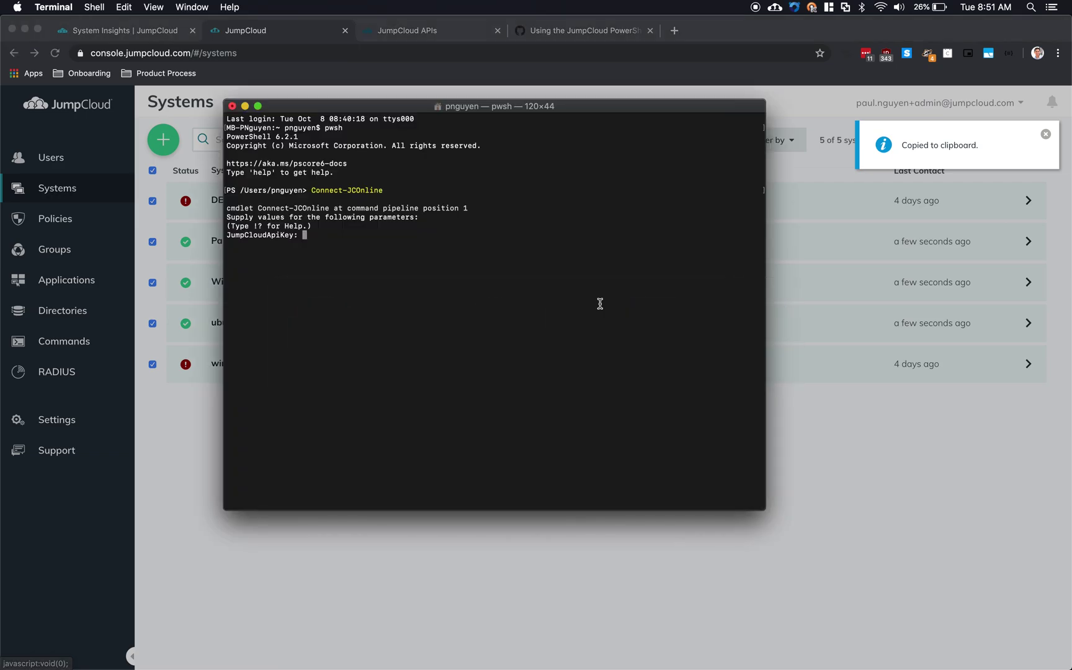
key("super+v")
key("Return")
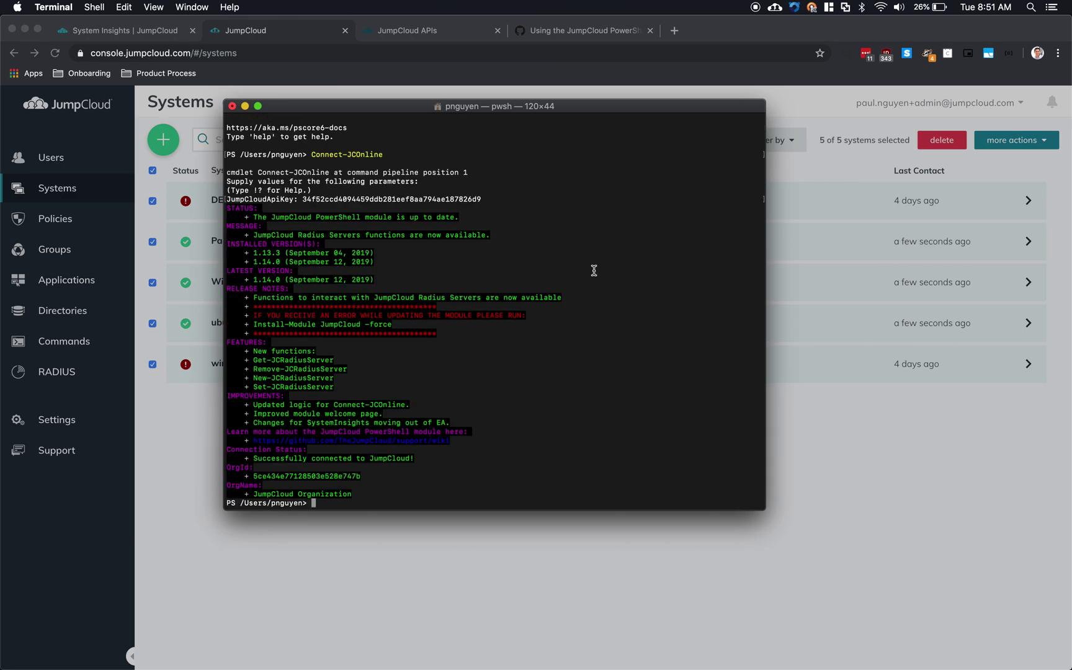
Bring the GitHub wiki's System Insights Examples section back on screen
left_click(568, 32)
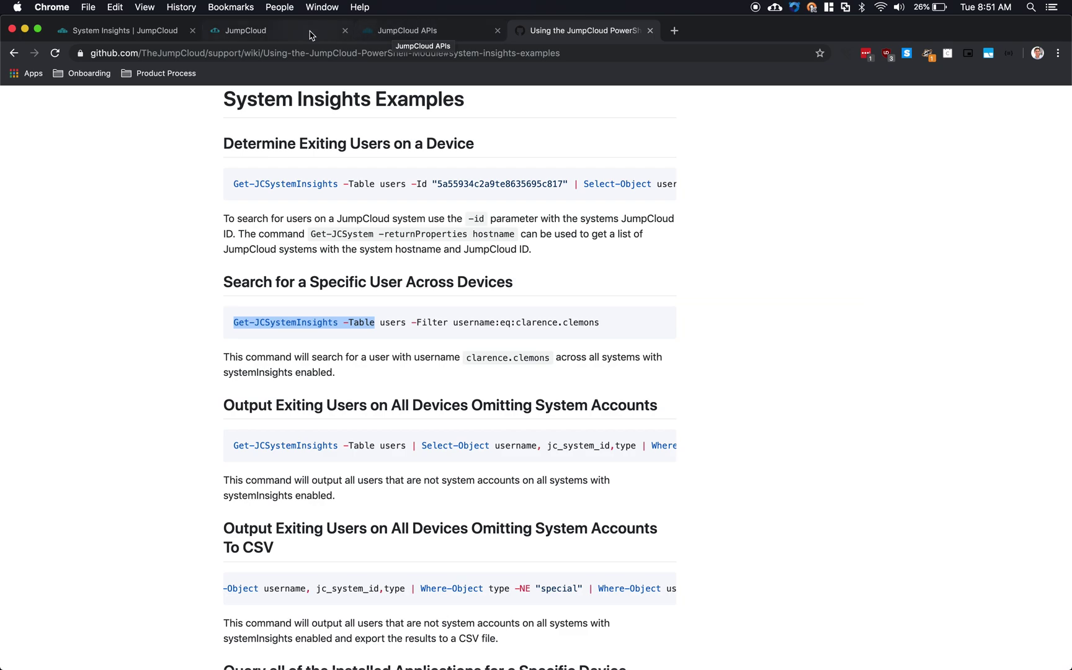
Run Get-JCSystemInsights -Table system_info in the PowerShell session
key("super+Tab")
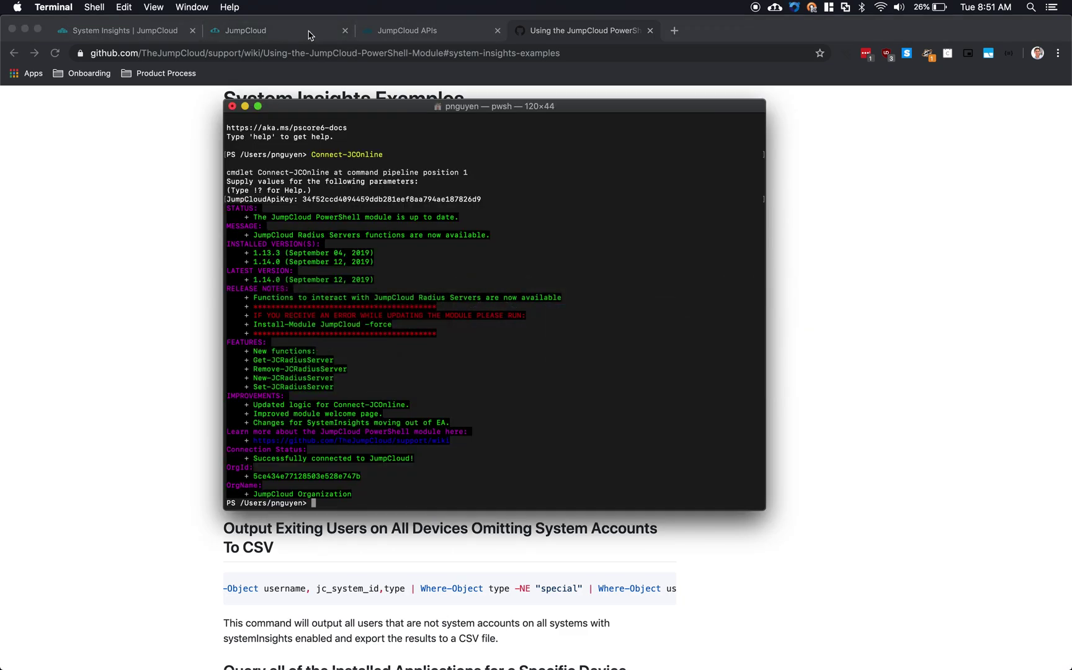
key("super+v")
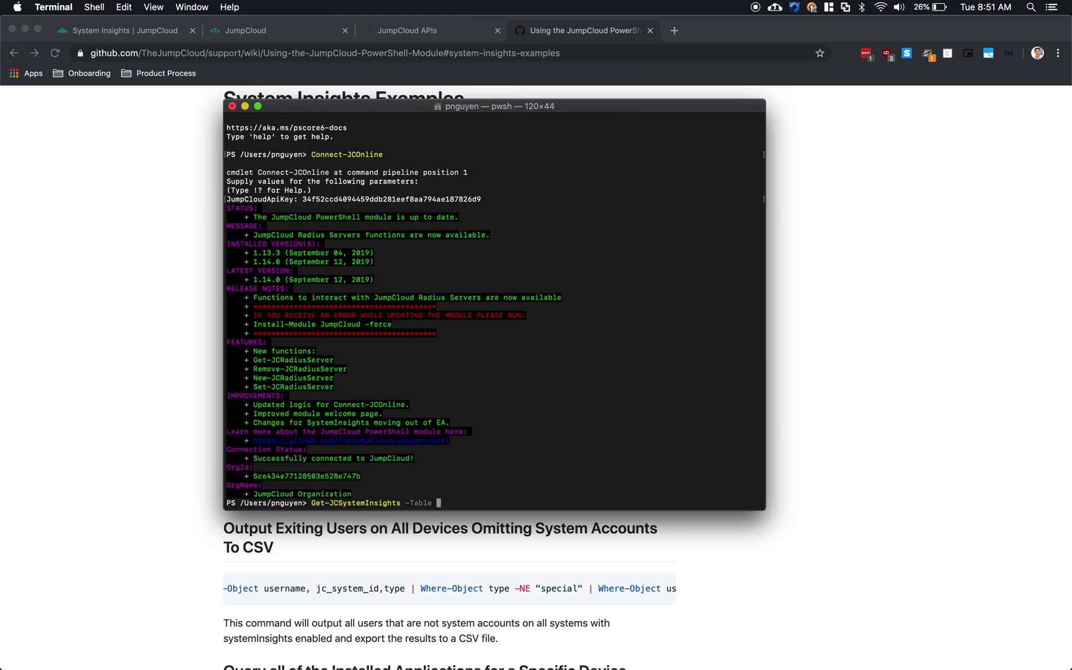
type("system_info")
key("Return")
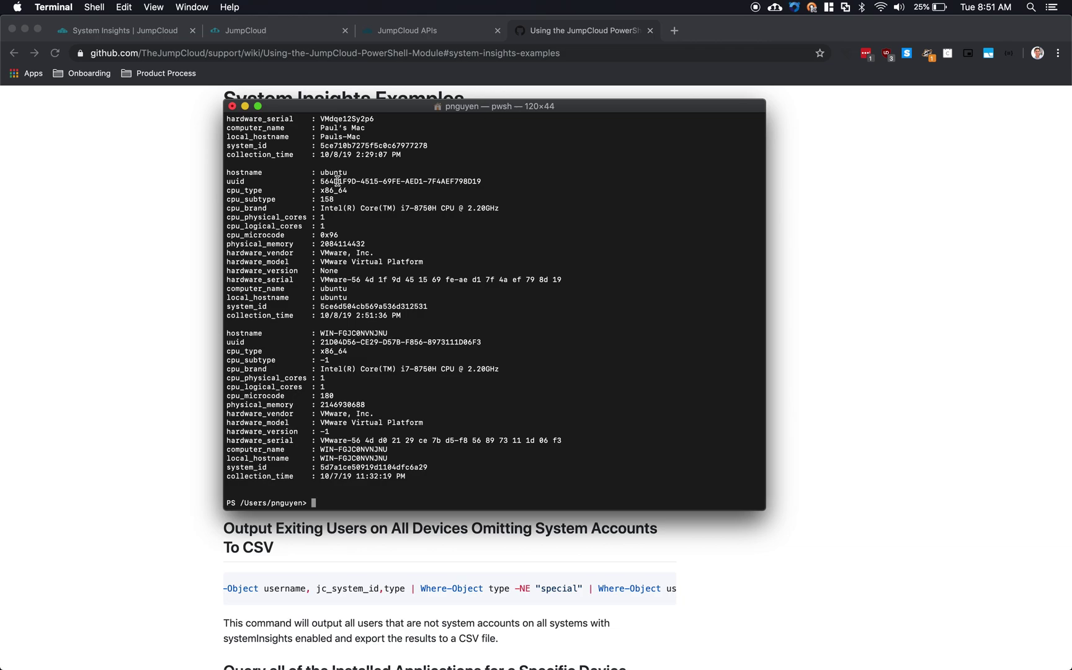
Inspect the output, highlighting the cpu_type, cpu_subtype and physical_memory fields
scroll(336, 180, "up", 6)
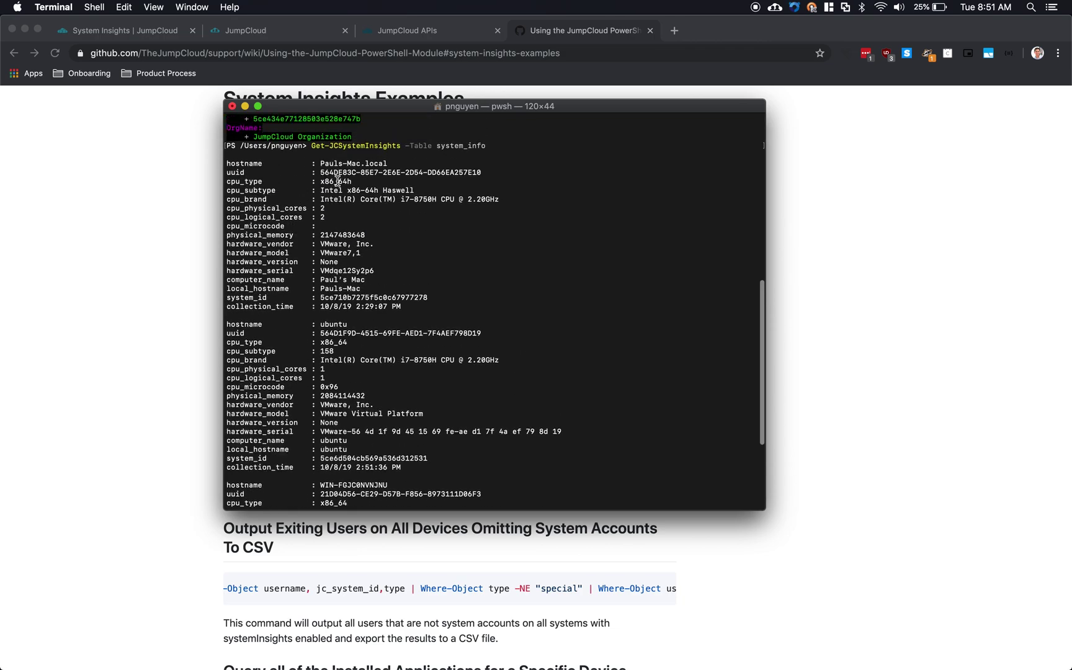
right_click(336, 181)
left_click(317, 187)
scroll(319, 247, "down", 3)
scroll(319, 247, "down", 2)
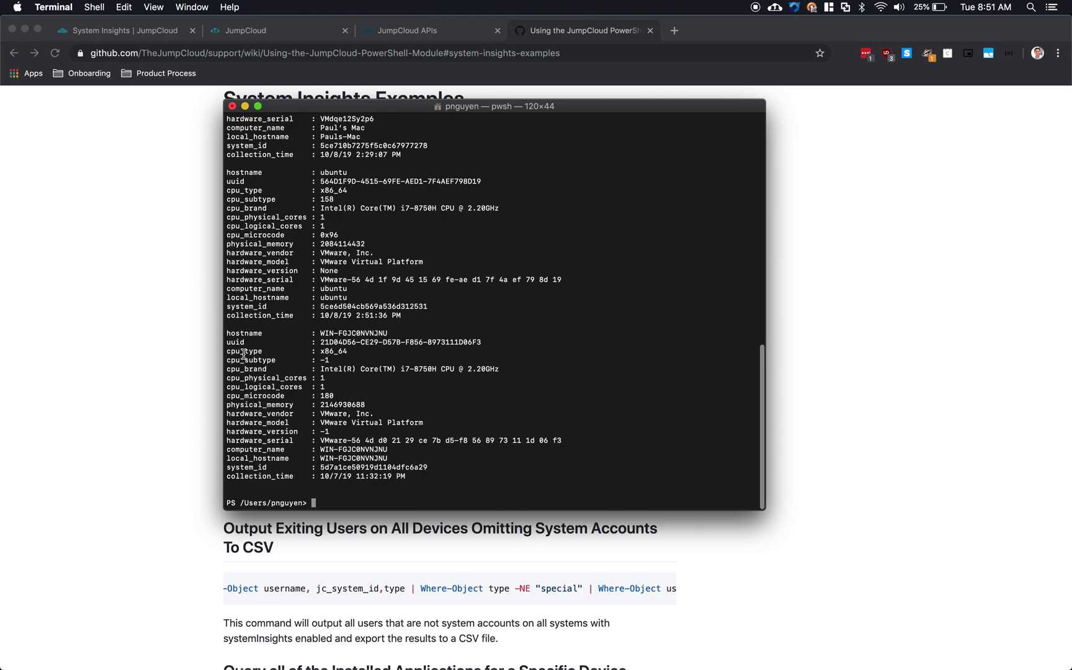
left_click_drag(236, 333, 346, 334)
left_click_drag(227, 351, 277, 360)
left_click_drag(249, 407, 315, 459)
left_click(247, 416)
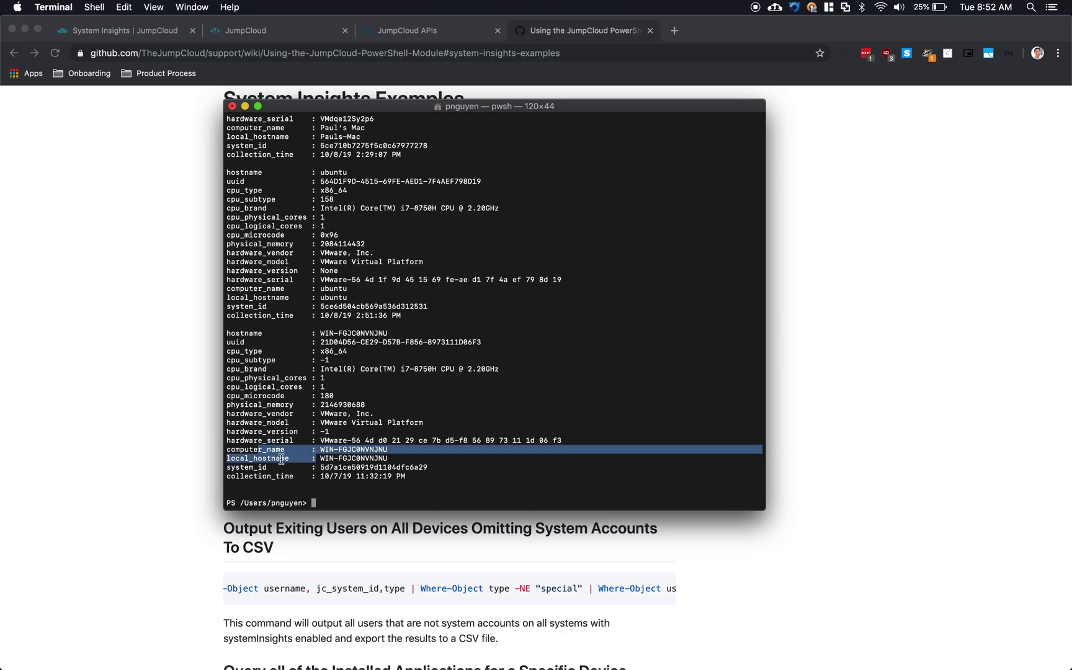
left_click(302, 476)
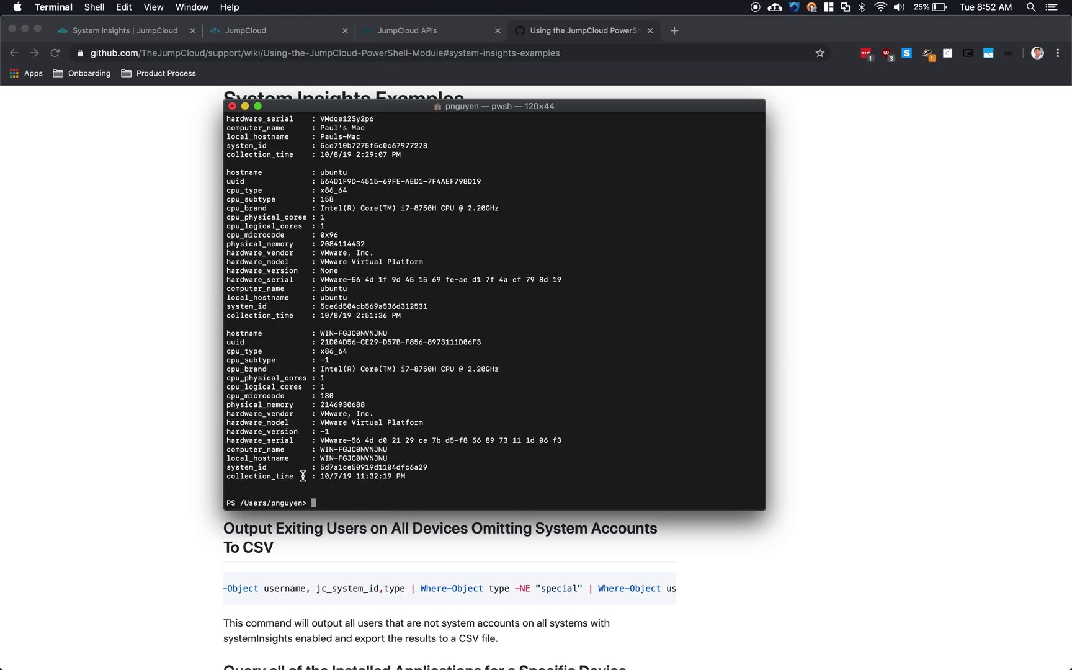
Rerun the System Insights query against the apps table instead of system_info
key("Up")
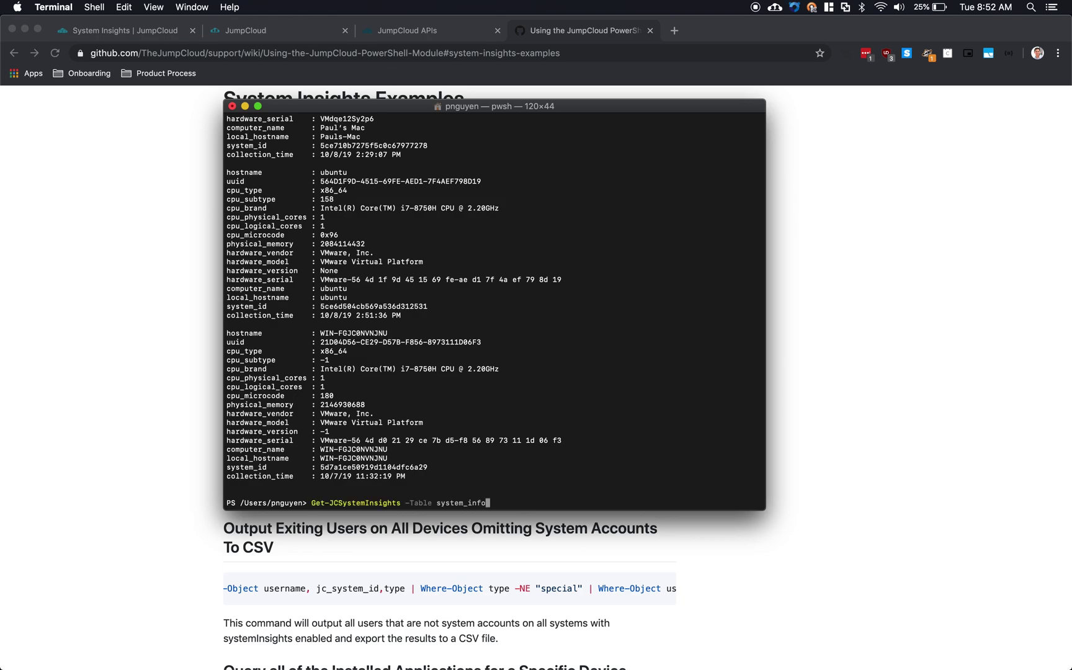
key("BackSpace")
key("BackSpace")
key("BackSpace")
key("BackSpace")
key("BackSpace")
key("BackSpace")
key("BackSpace")
key("BackSpace")
key("BackSpace")
key("BackSpace")
key("BackSpace")
type("apps")
key("Return")
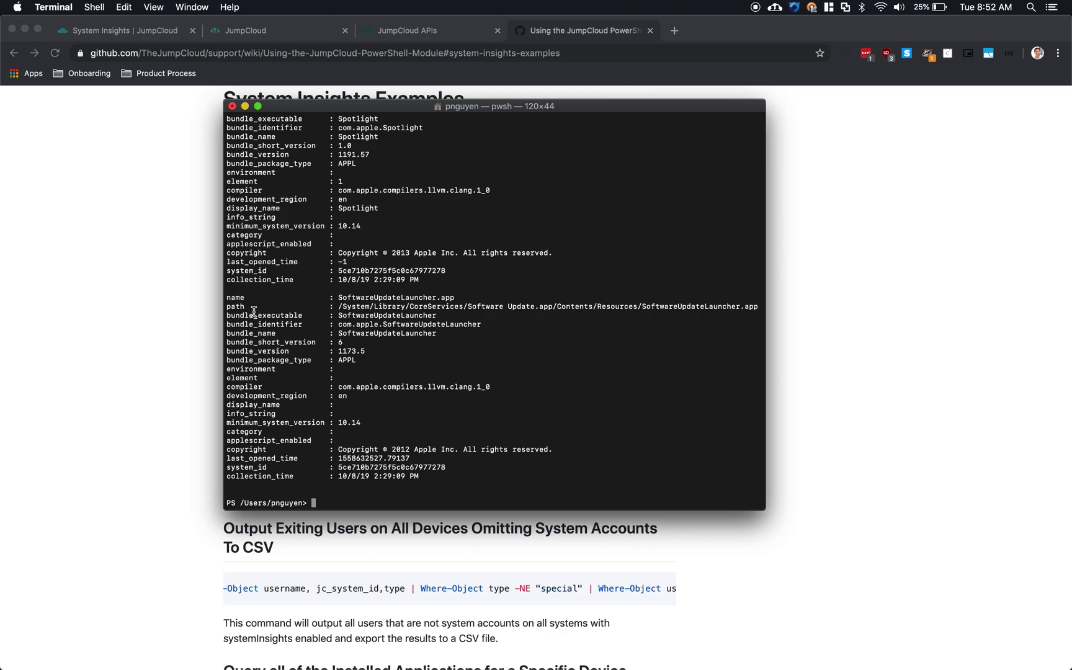
Highlight the app name, bundle_short_version and last_opened_time fields in the output
left_click_drag(231, 298, 357, 298)
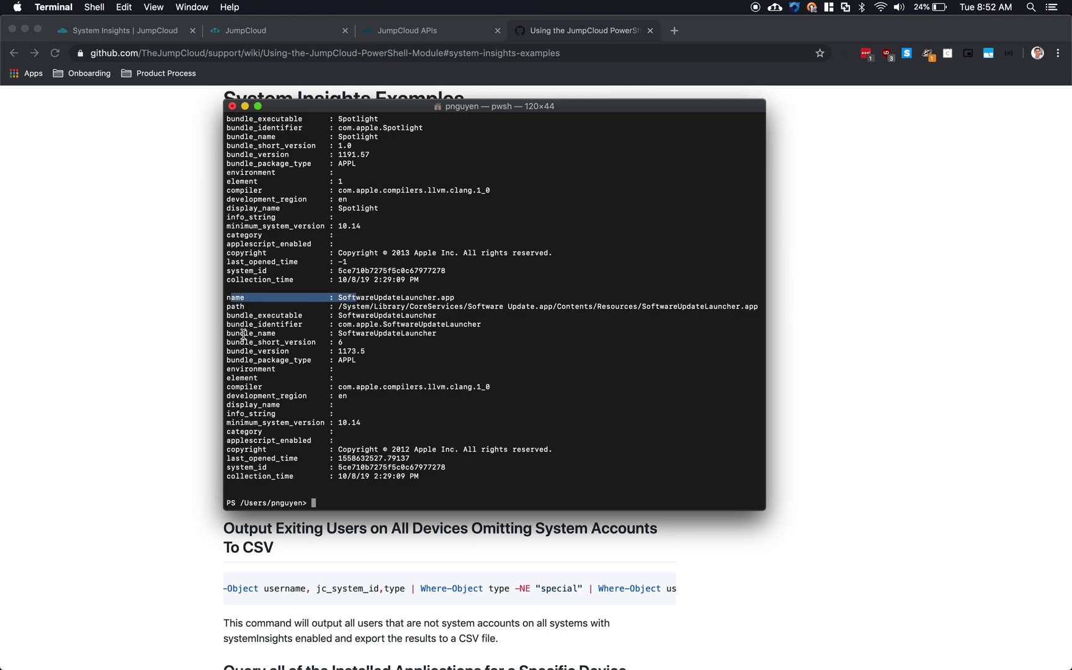
left_click_drag(244, 344, 339, 343)
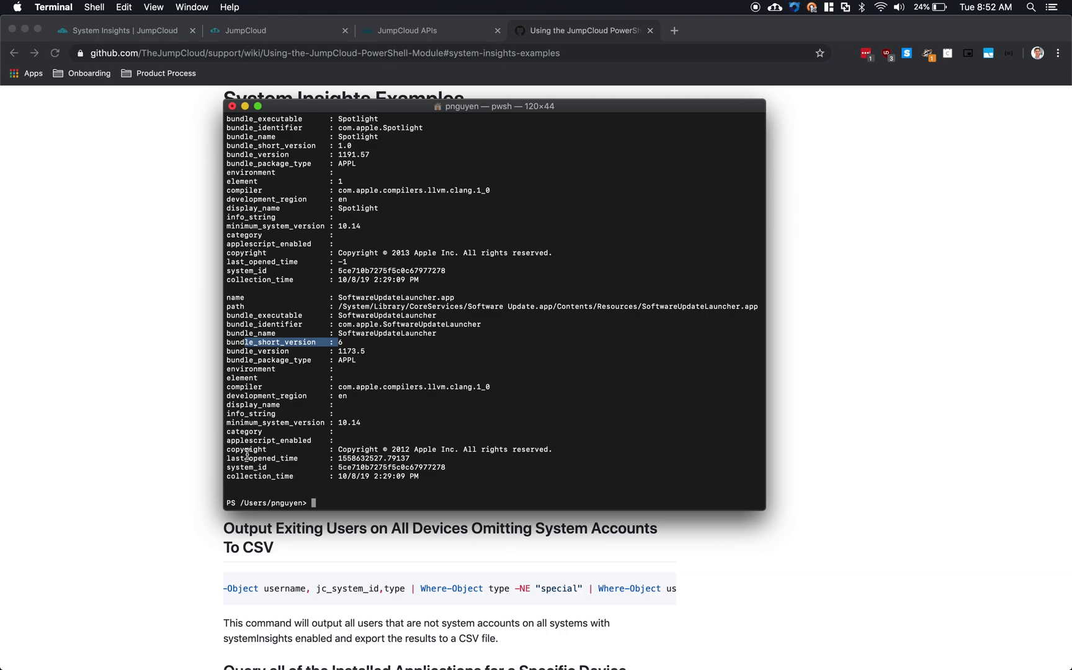
left_click_drag(240, 458, 359, 458)
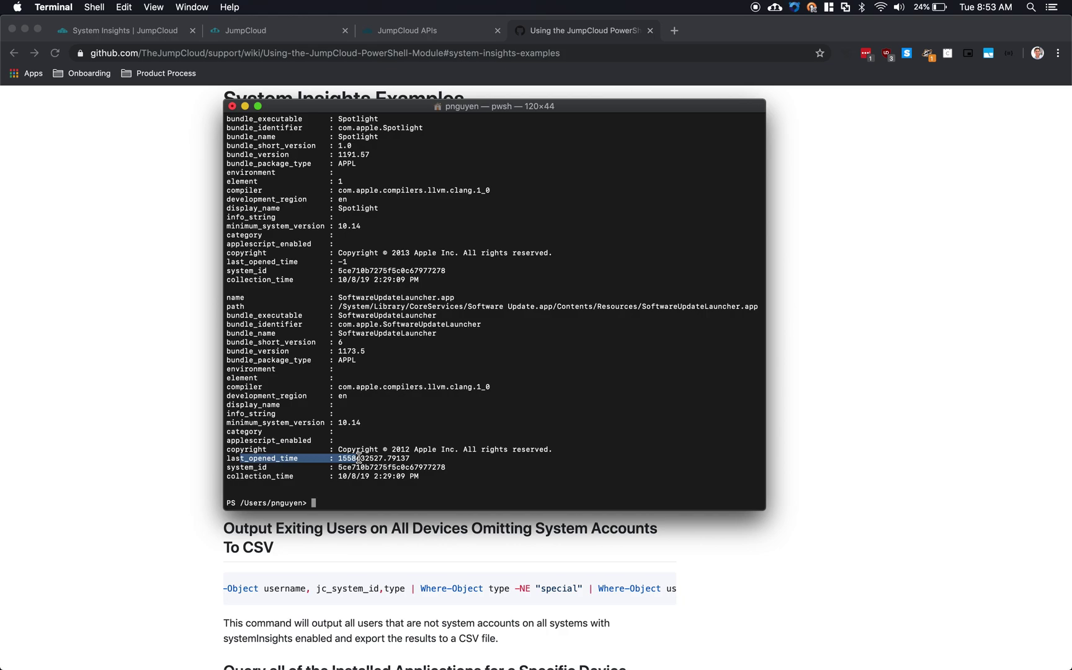
Rerun the System Insights query on the programs table and review entries like Google Update Helper
left_click(344, 503)
key("Up")
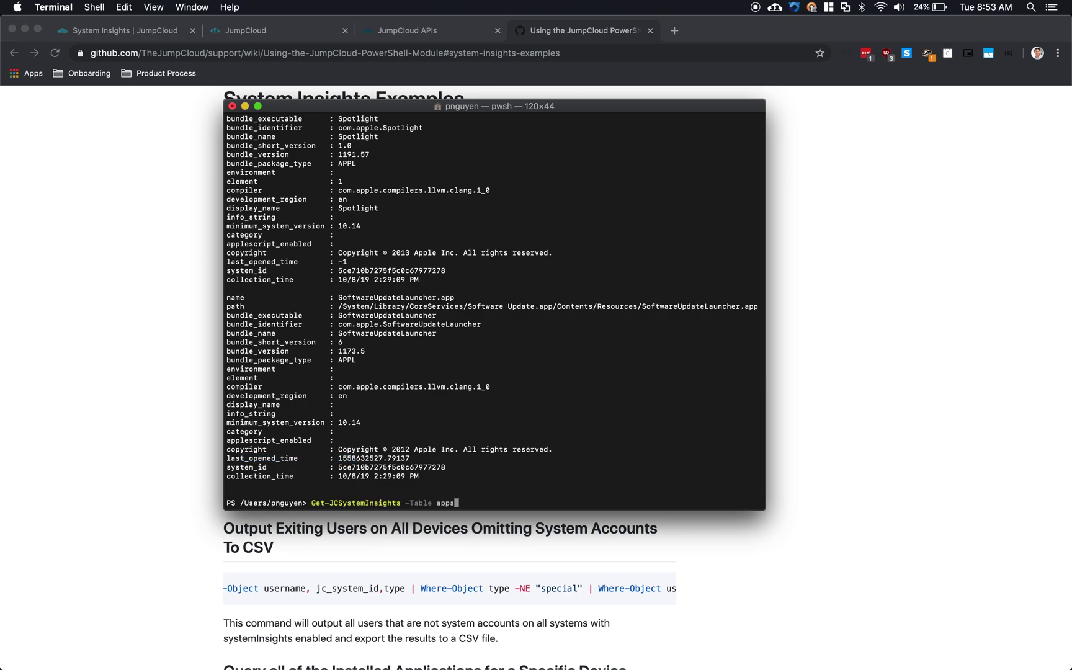
key("BackSpace")
key("BackSpace")
key("BackSpace")
key("BackSpace")
type("proga")
key("BackSpace")
type("rams")
key("Return")
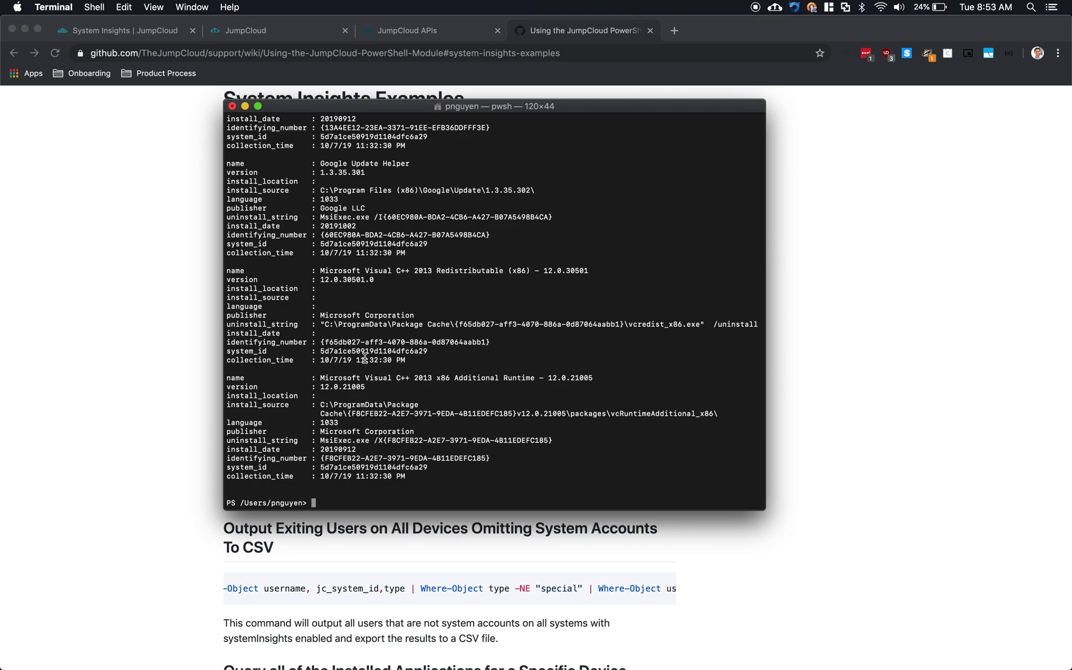
scroll(365, 357, "up", 1)
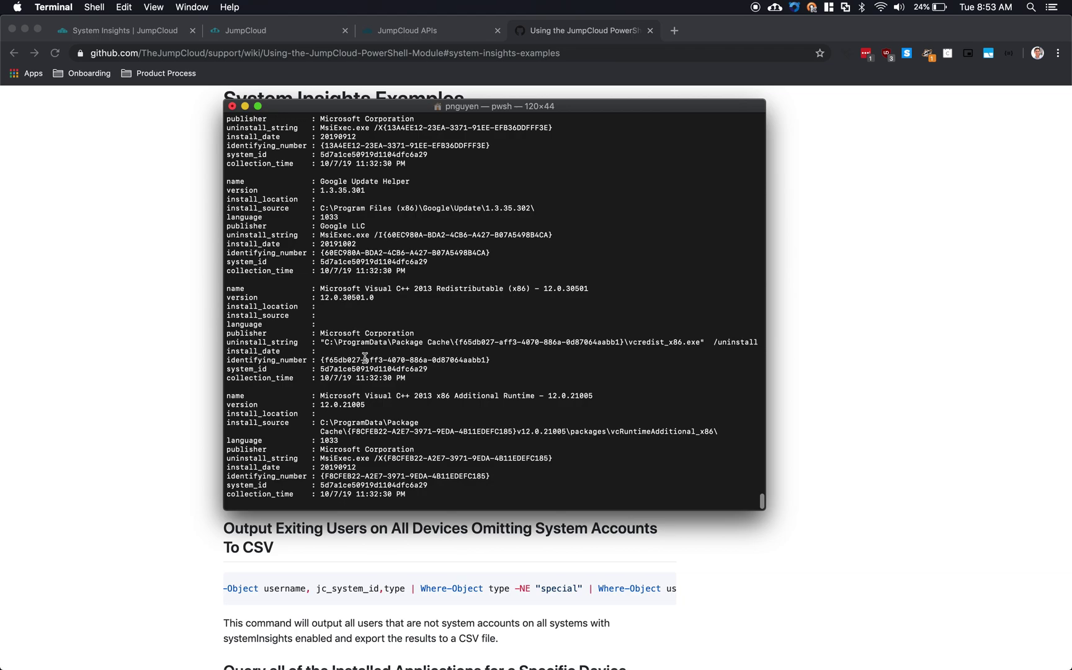
scroll(364, 358, "up", 5)
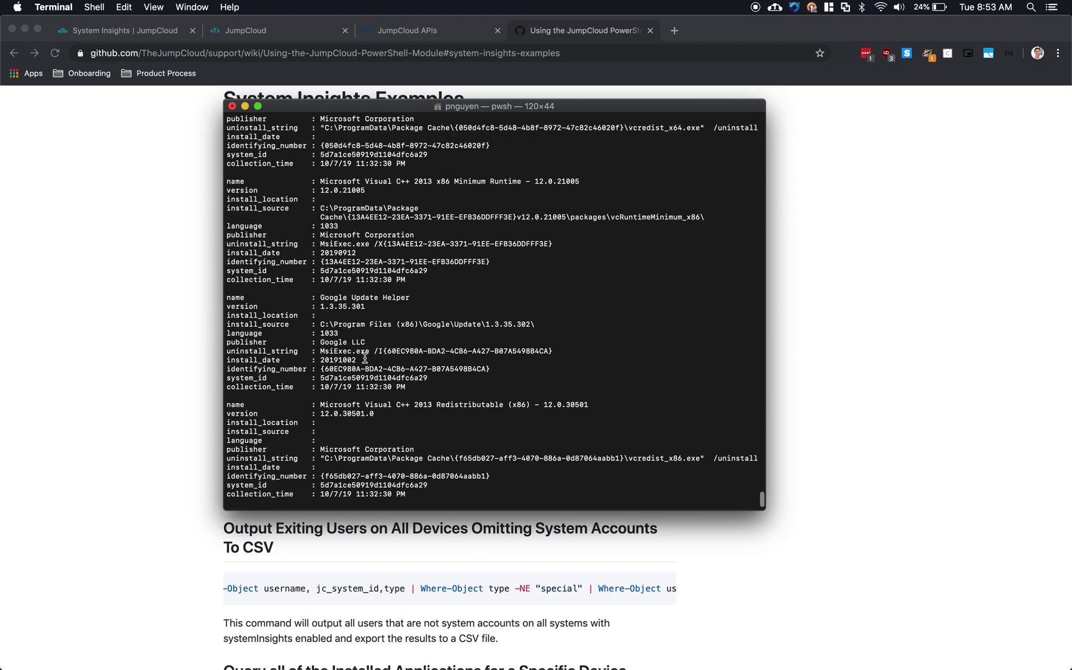
scroll(365, 357, "down", 5)
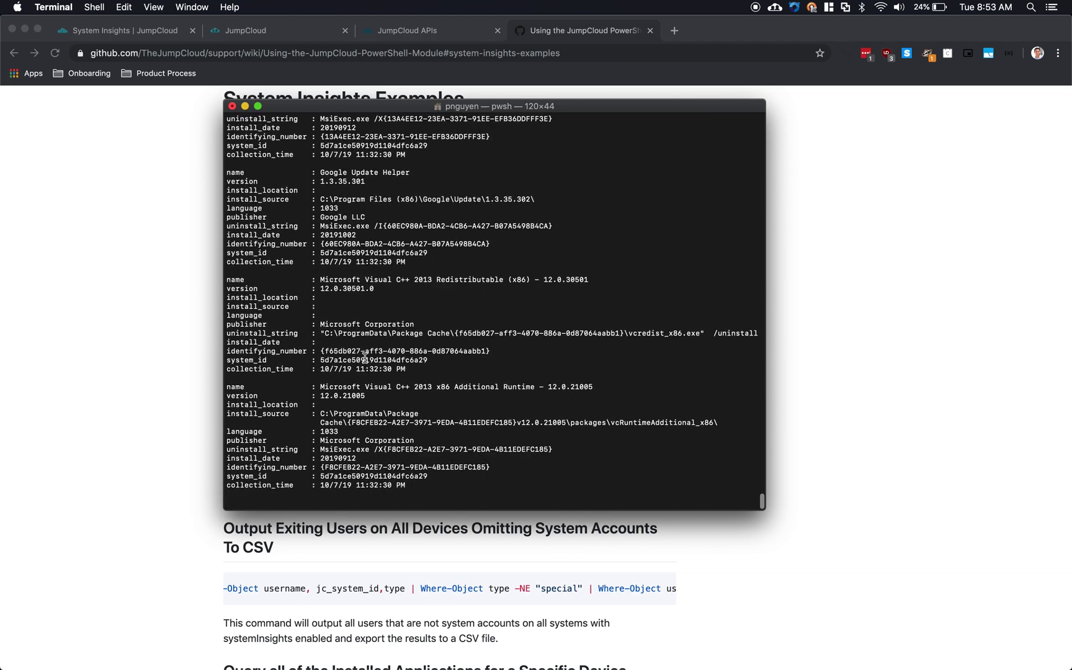
scroll(364, 357, "down", 1)
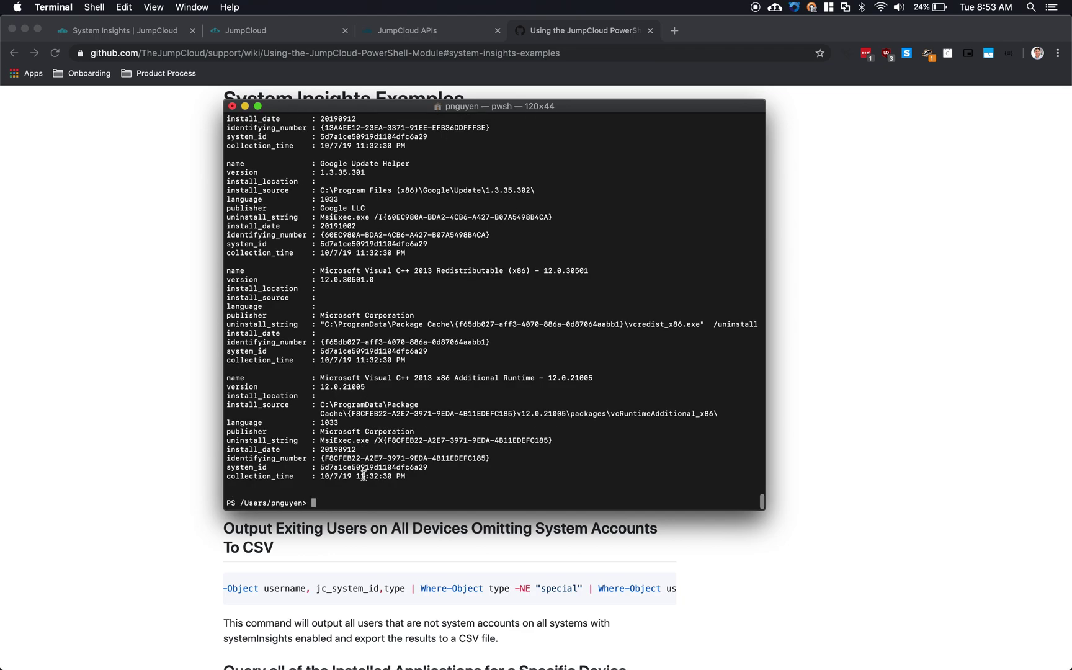
Add | Where-Object name -like "*Chrome*" to the programs query, revealing Google Chrome 77.0.3865.90
key("Up")
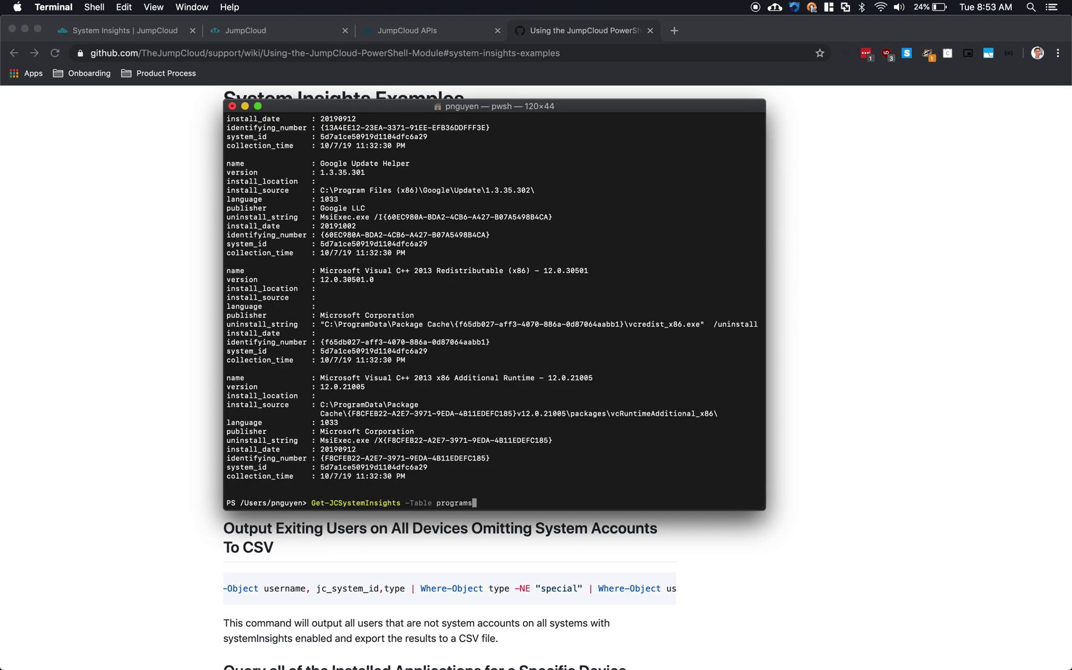
type("| Where-Object")
type("name -like '")
key("BackSpace")
type("\"*Chrome")
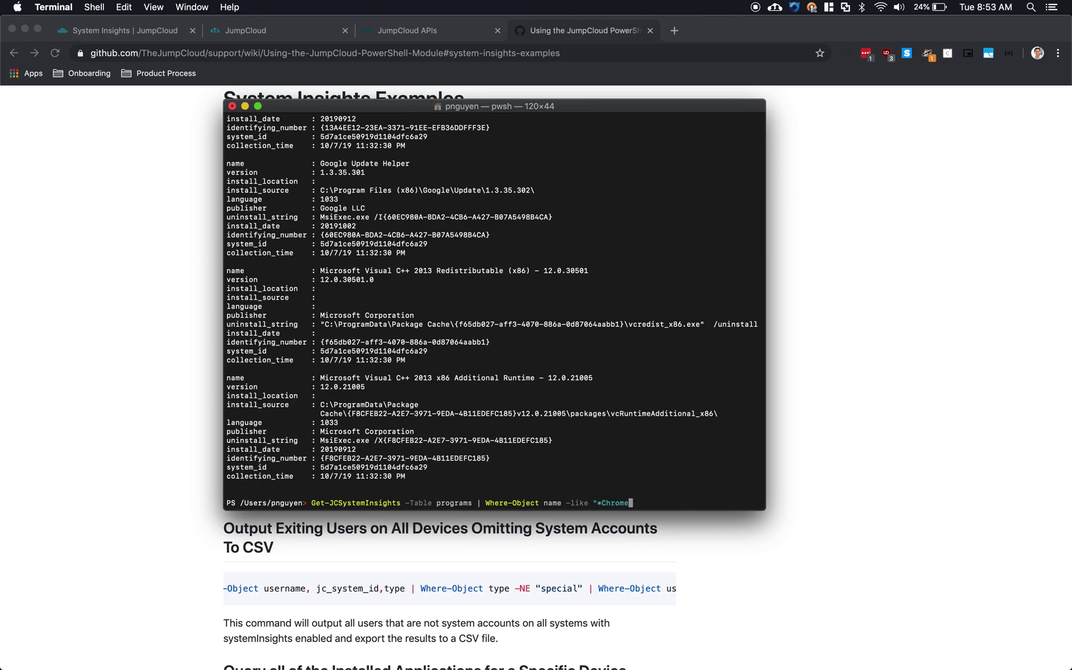
type("\"")
key("Left")
type("*")
key("Return")
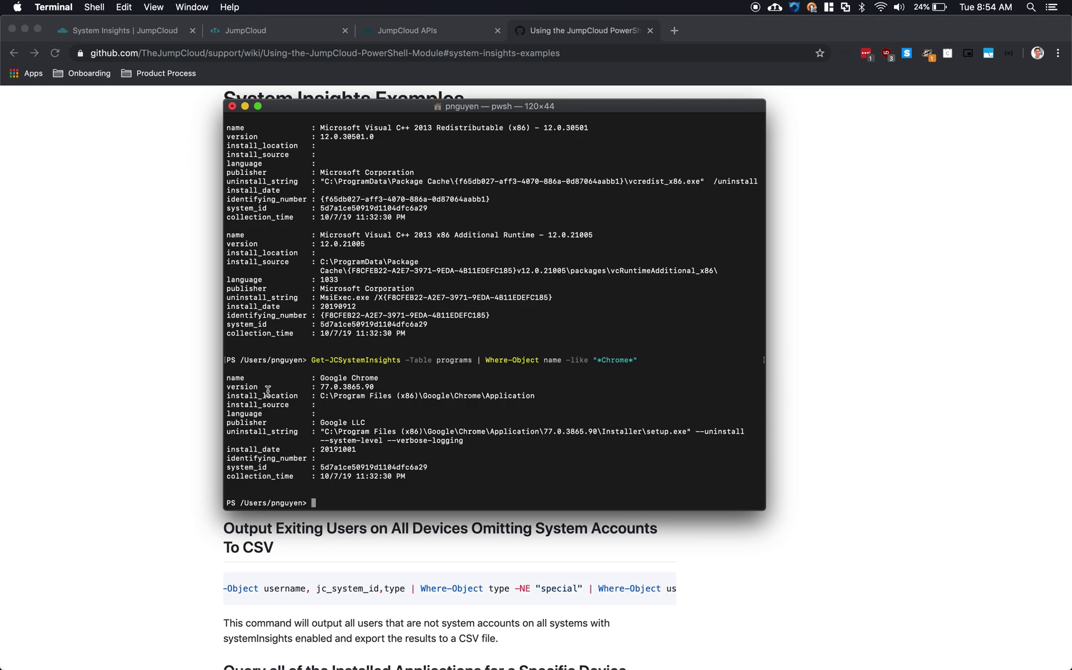
mouse_move(238, 379)
left_mouse_down()
mouse_move(381, 387)
mouse_move(226, 387)
left_mouse_up()
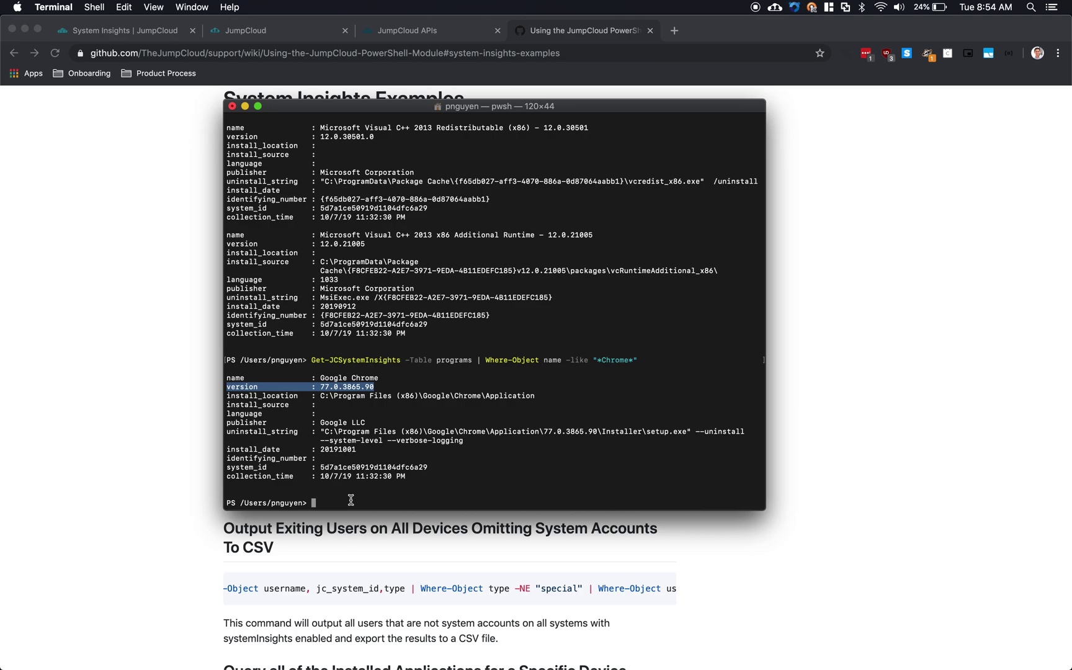
Replace the Chrome filter with Export-CSV applications.csv and run the programs query
key("Up")
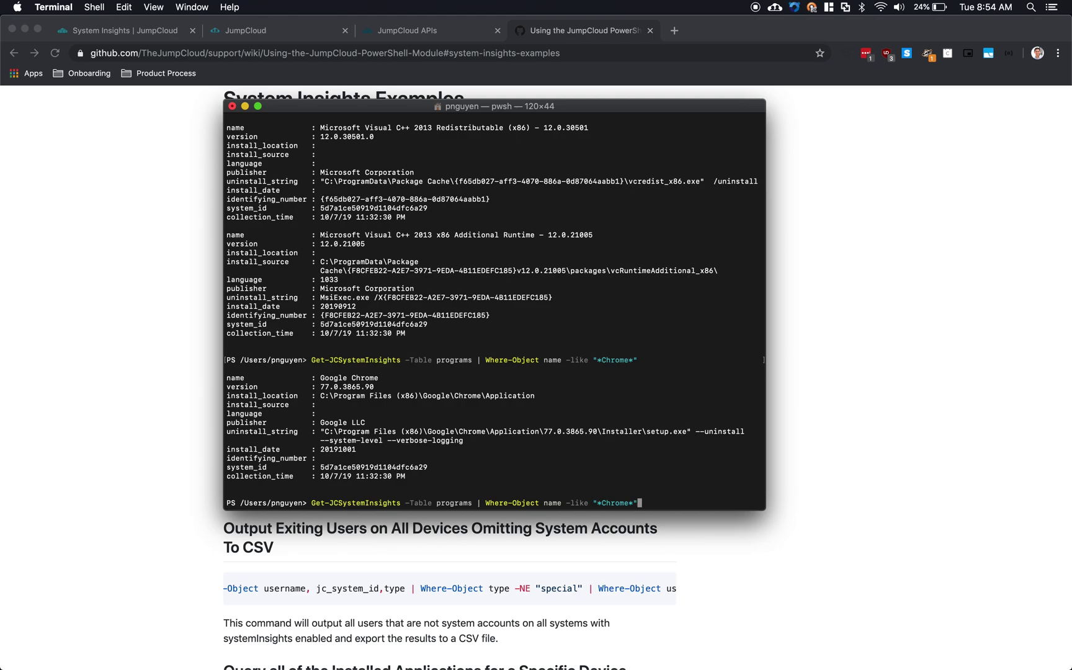
key("BackSpace")
key("BackSpace")
key("BackSpace")
key("BackSpace")
key("BackSpace")
key("BackSpace")
key("BackSpace")
key("BackSpace")
key("BackSpace")
key("BackSpace")
key("BackSpace")
key("BackSpace")
key("BackSpace")
key("BackSpace")
key("BackSpace")
key("BackSpace")
key("BackSpace")
key("BackSpace")
key("BackSpace")
key("BackSpace")
key("BackSpace")
key("BackSpace")
key("BackSpace")
key("BackSpace")
key("BackSpace")
key("BackSpace")
key("BackSpace")
key("BackSpace")
key("BackSpace")
key("BackSpace")
key("BackSpace")
key("BackSpace")
key("BackSpace")
key("BackSpace")
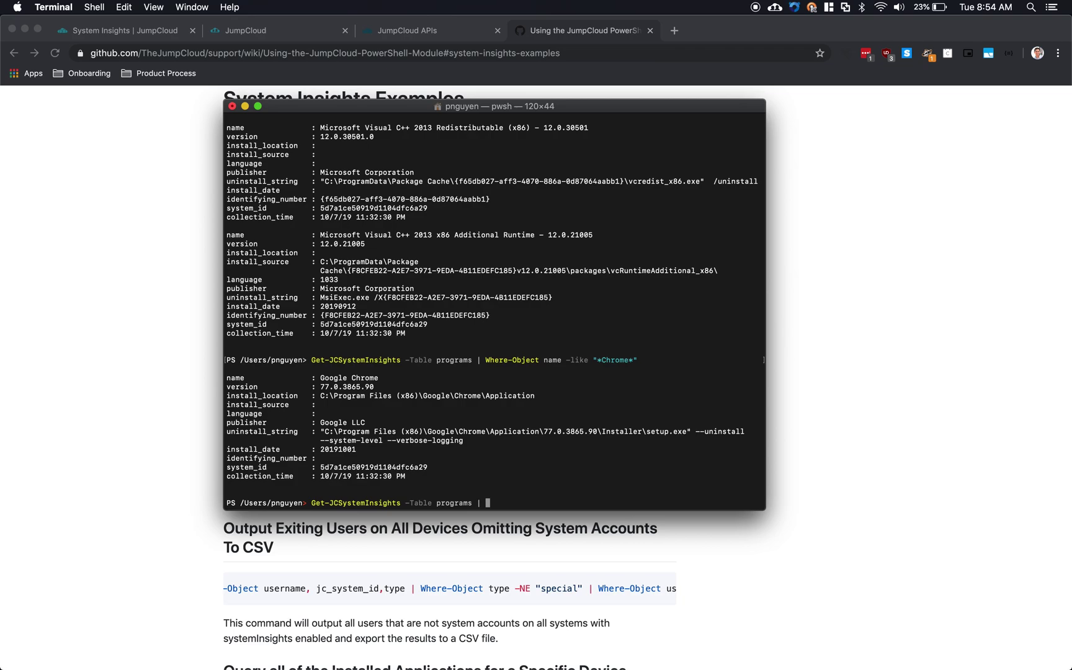
type("Export-CSV")
type("applications.csv")
key("Return")
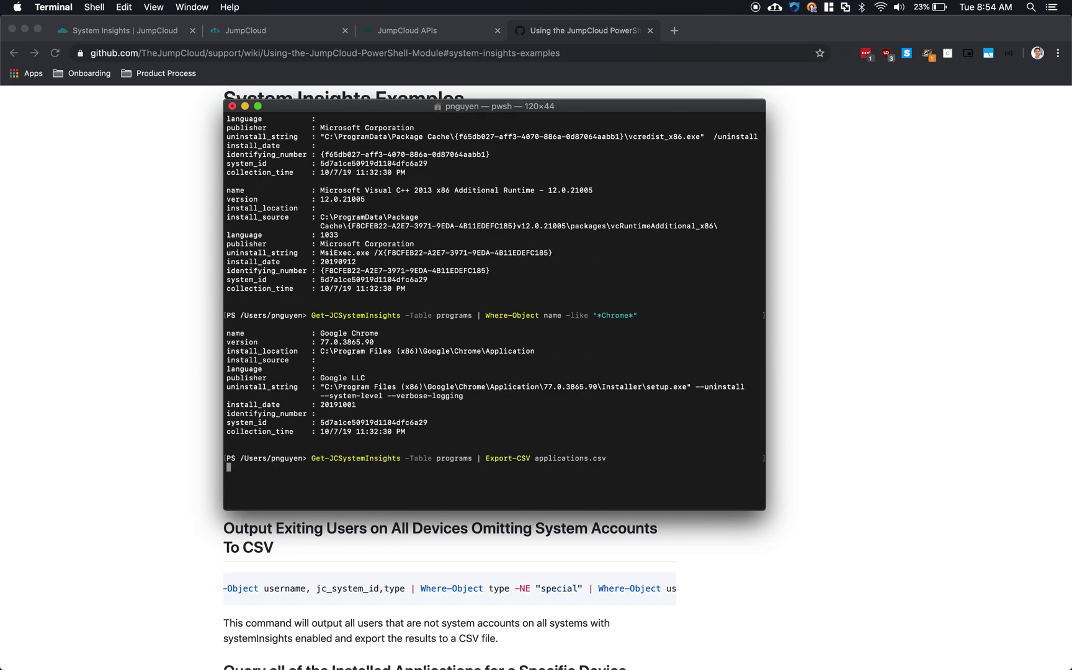